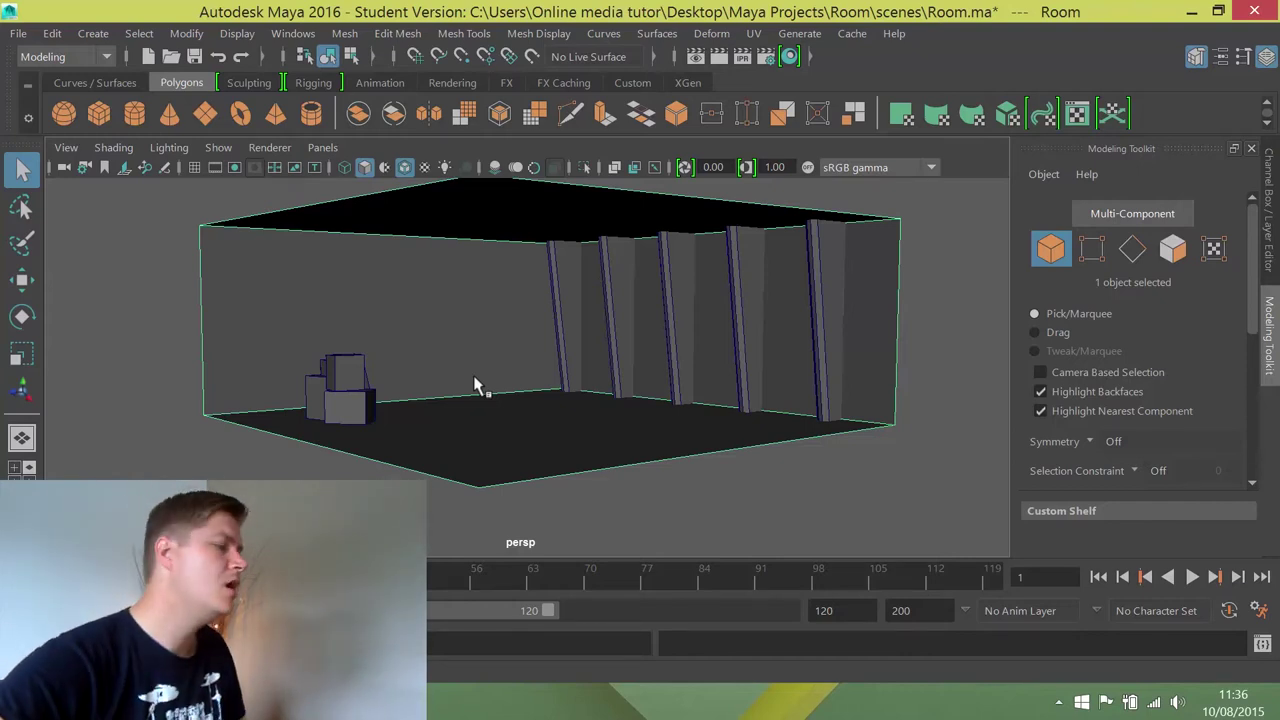
Orbit the perspective view to look down on the room from higher up
mouse_move(466, 386)
alt+mouse_down()
mouse_move(437, 380)
mouse_move(452, 390)
alt+mouse_up()
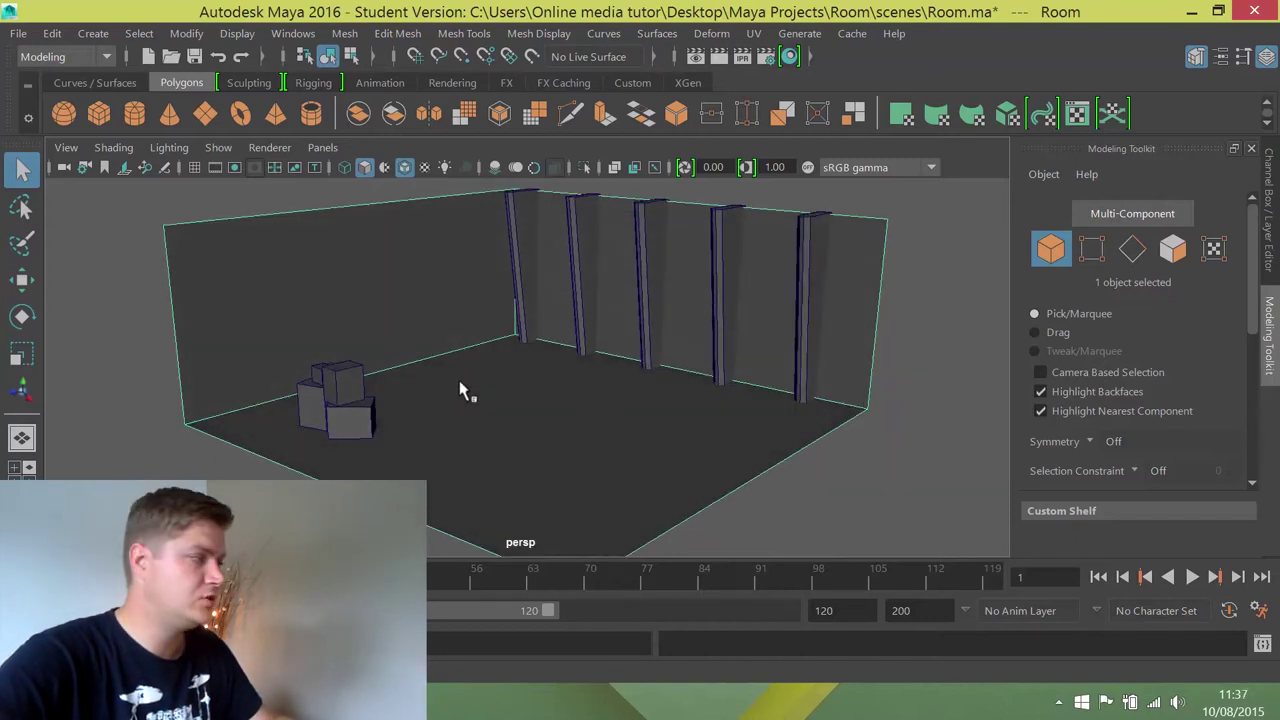
Create a polygon cone in the middle of the room and activate the Move tool
click(170, 115)
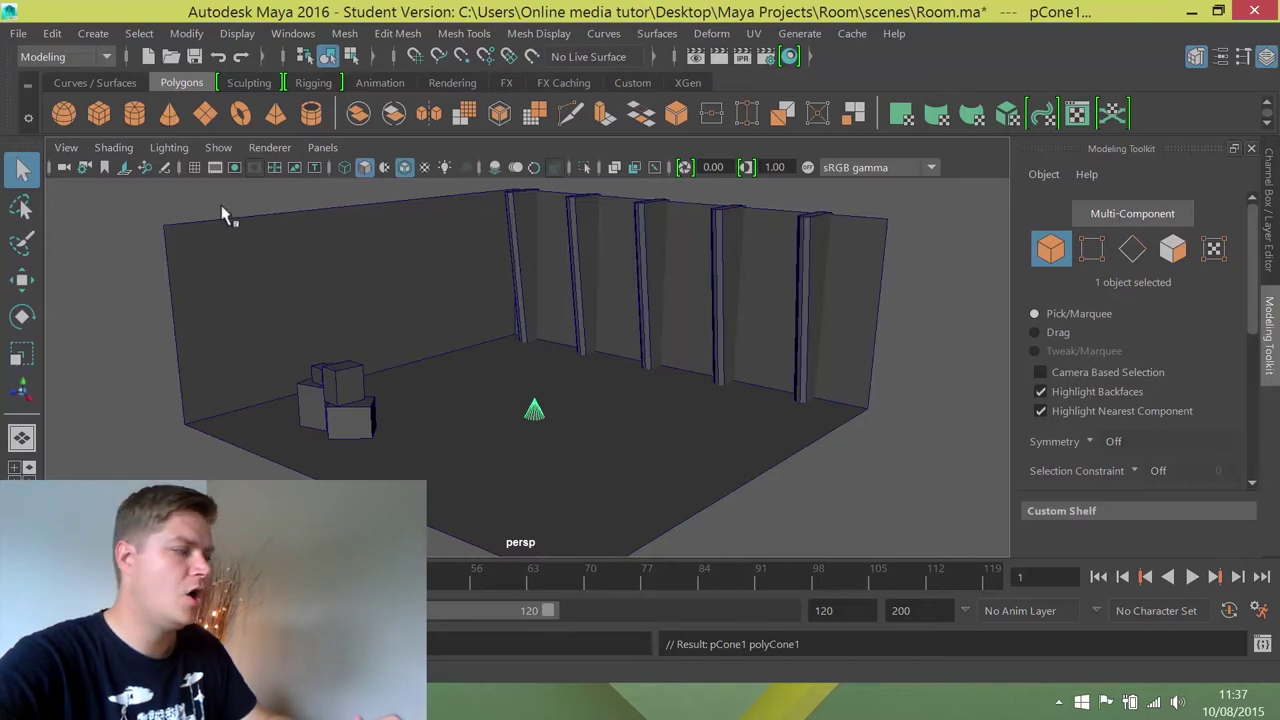
key(w)
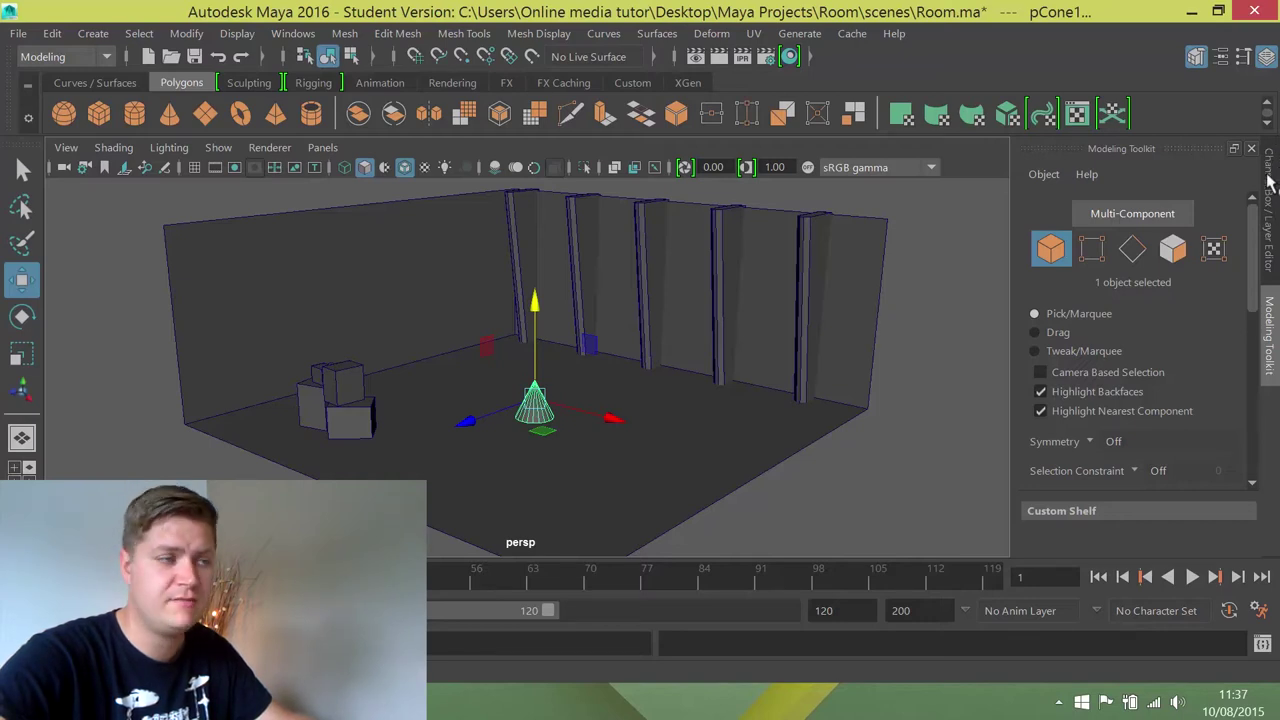
Set the polyCone1 radius to 2 and height to 4 in the Channel Box
click(1272, 175)
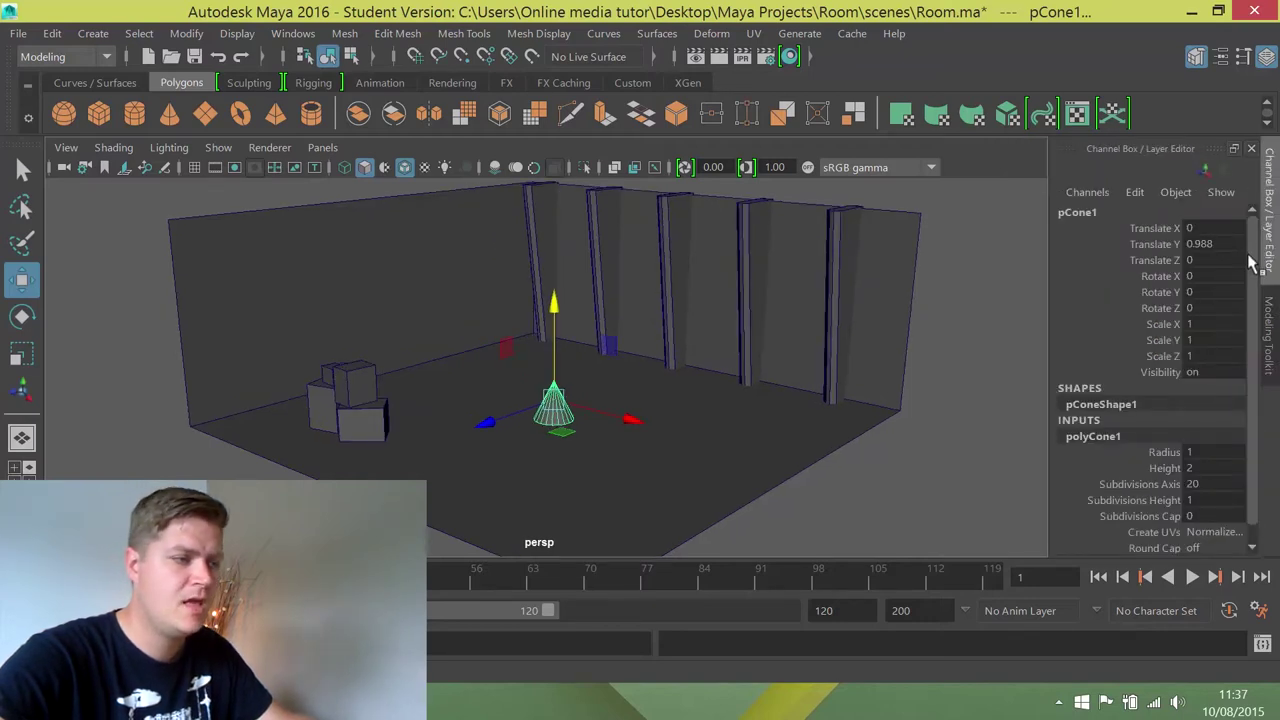
scroll(1252, 280, down, 1)
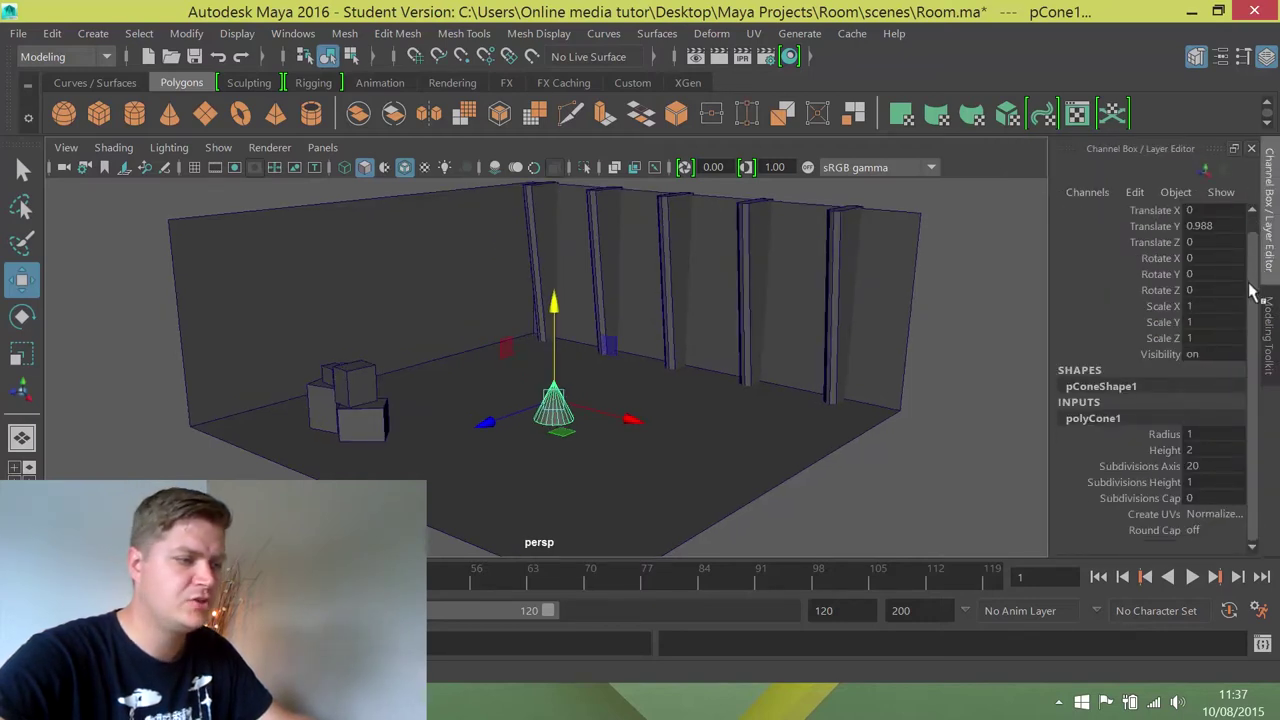
click(1207, 435)
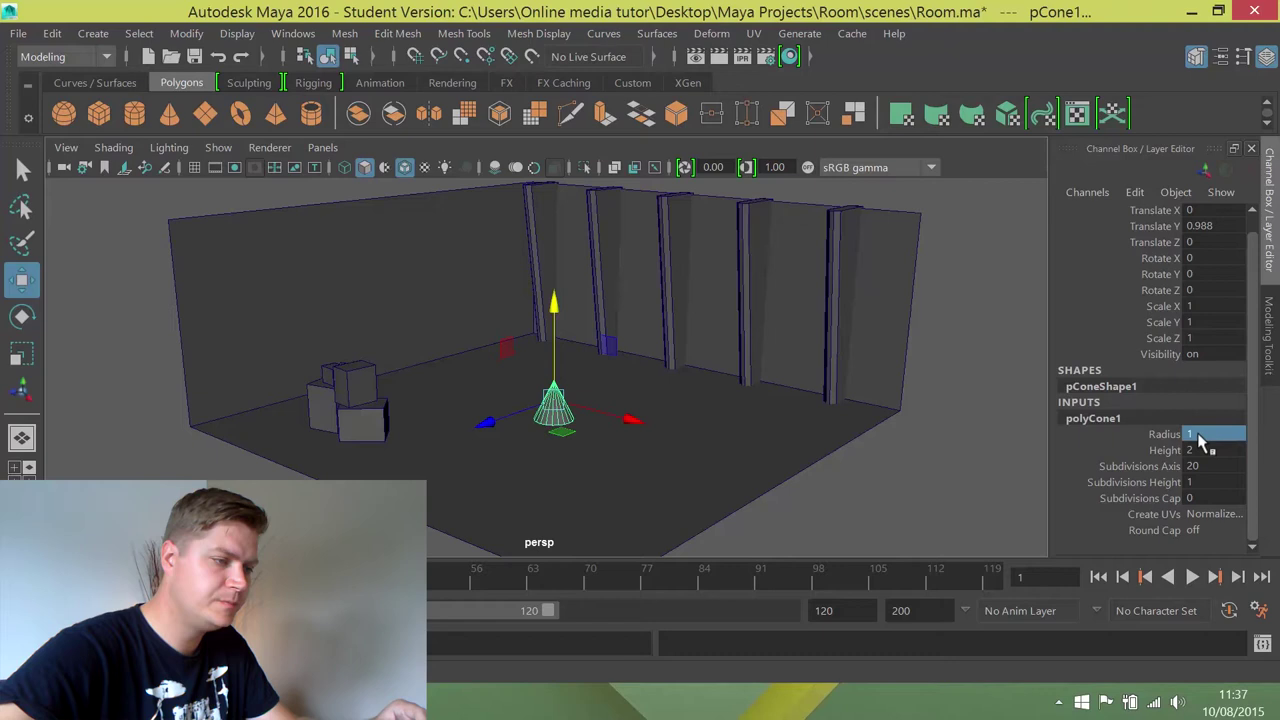
text(2)
key(Tab)
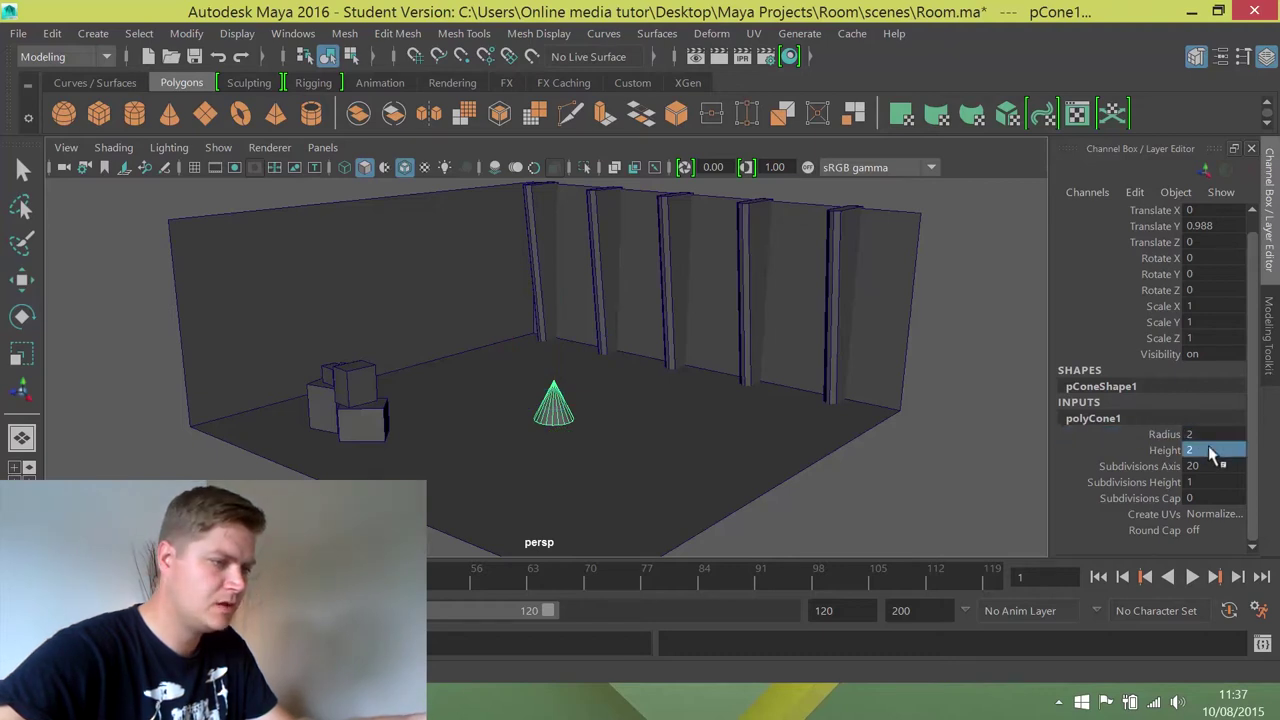
text(4)
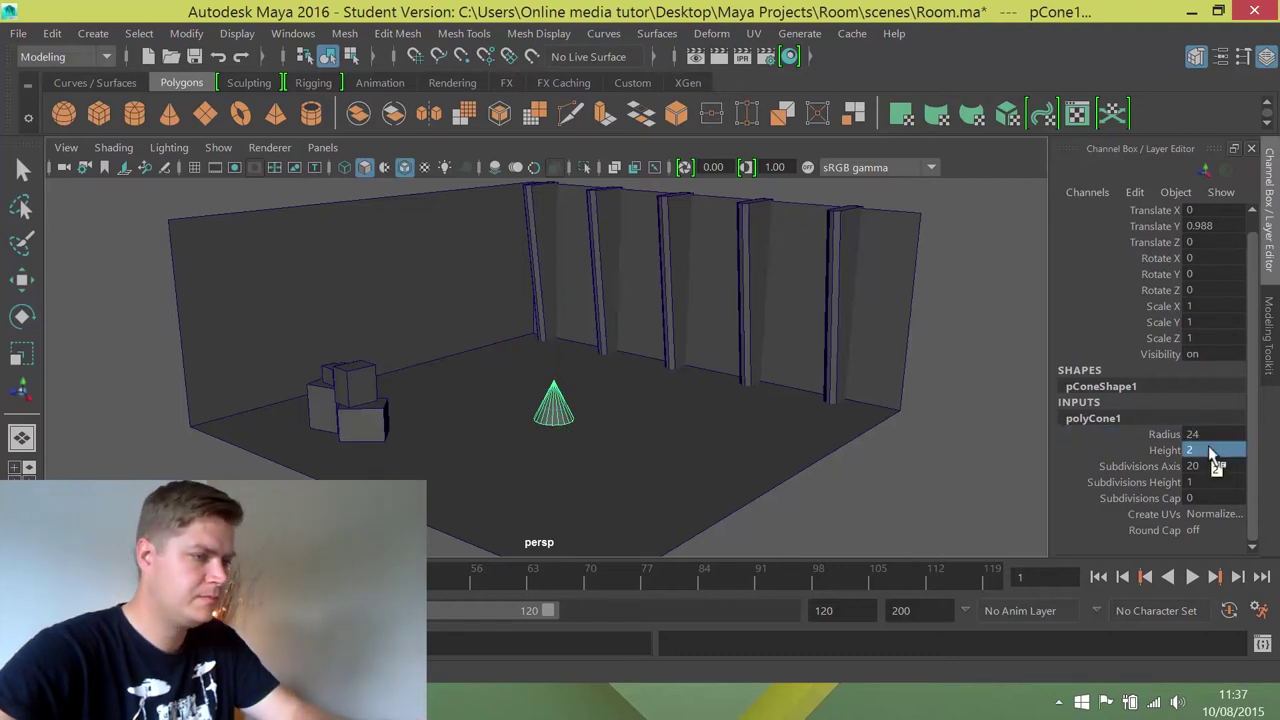
key(Return)
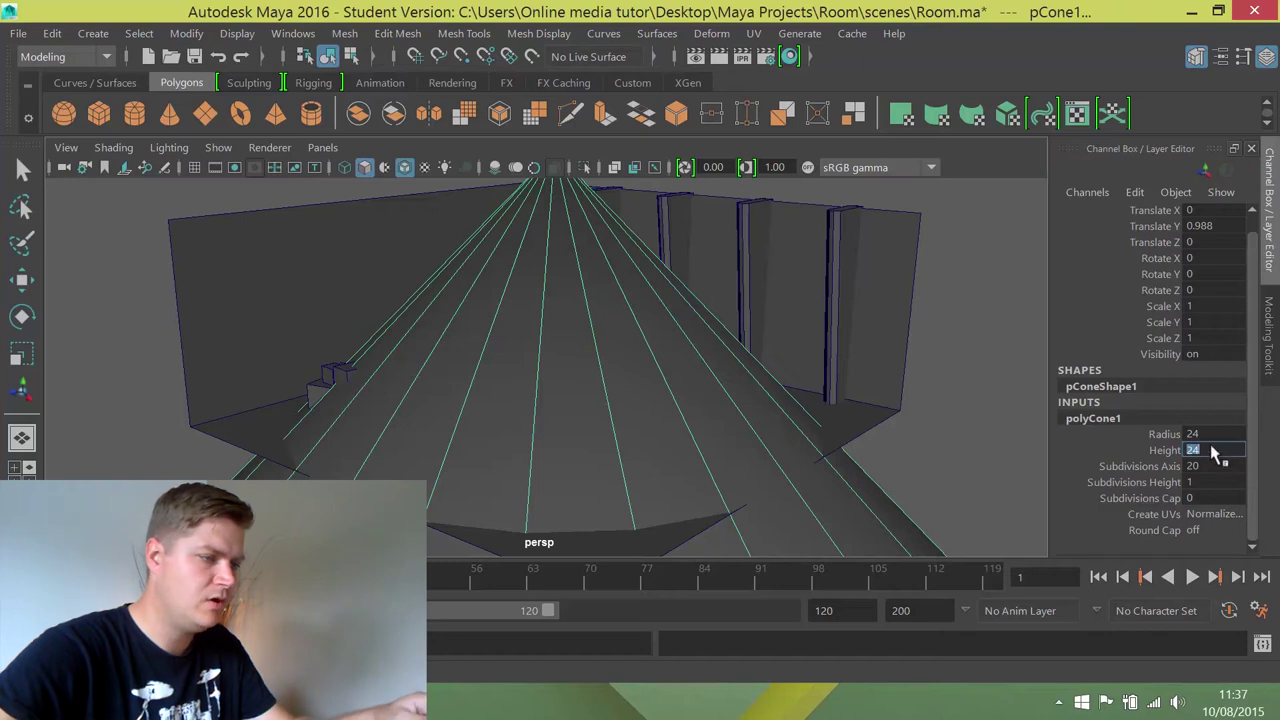
click(1206, 435)
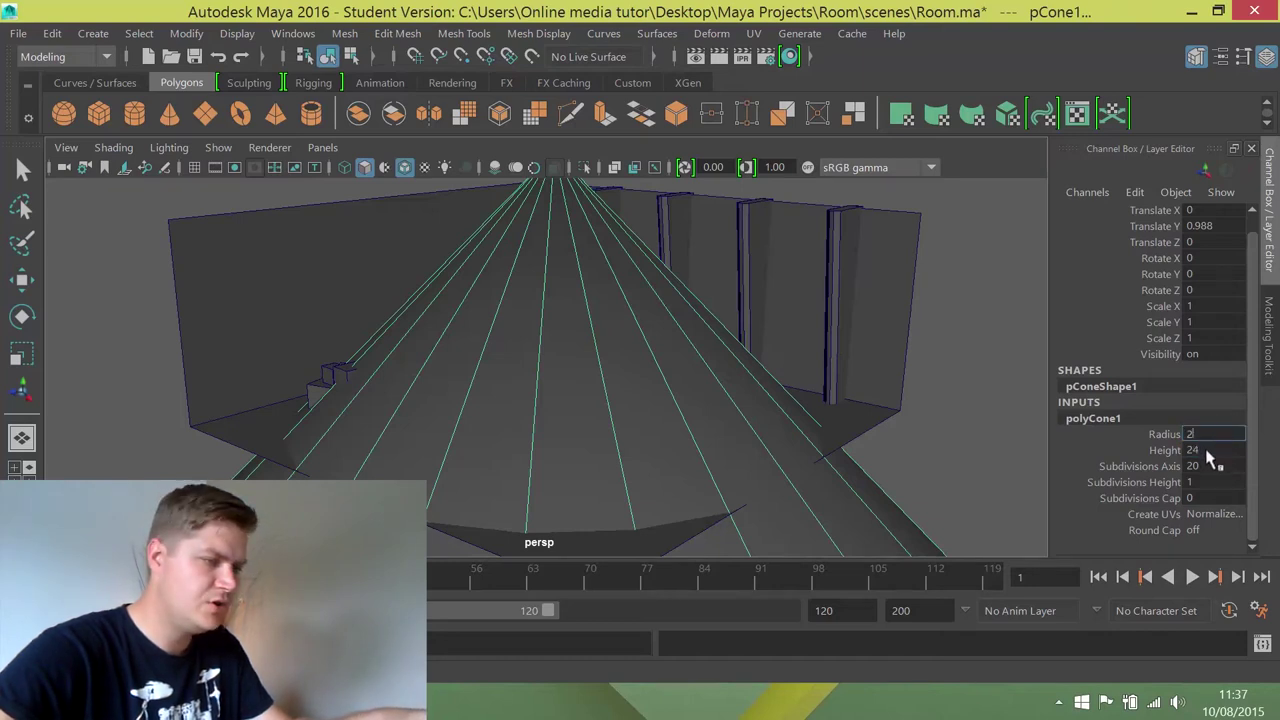
text(2)
key(Tab)
text(4)
key(Return)
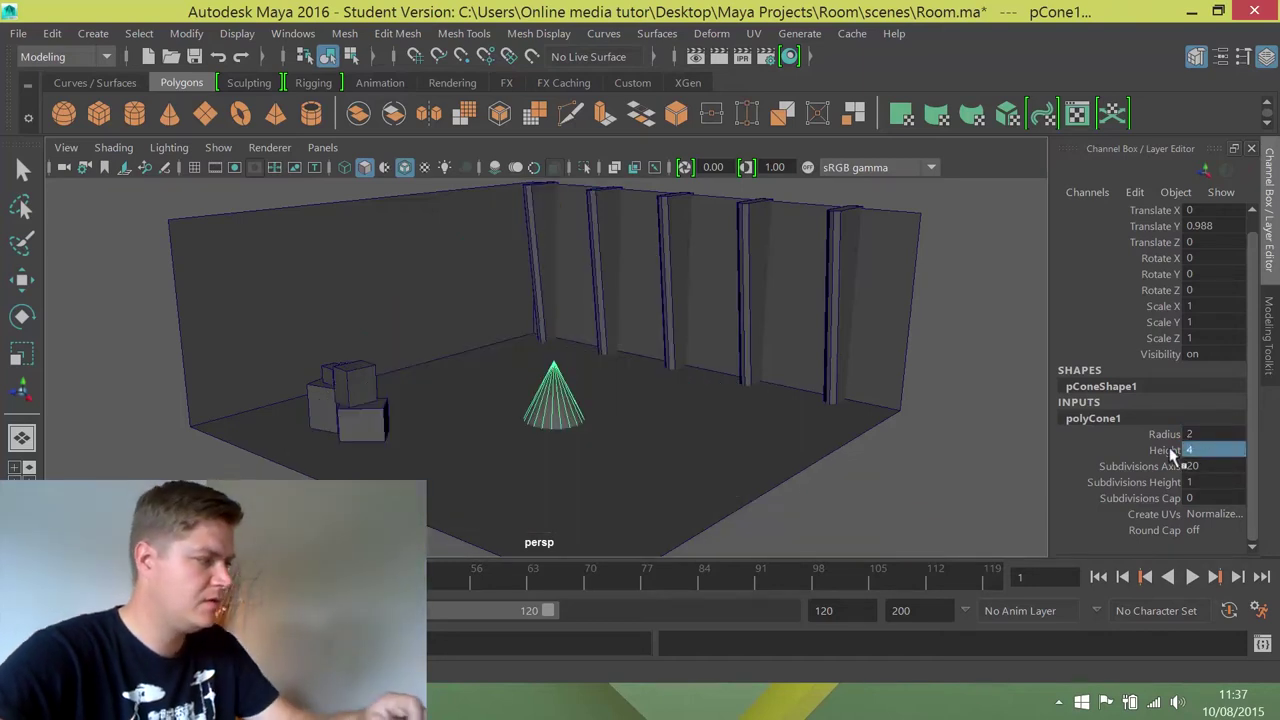
Raise the cone to Translate Y 1.965 and give it 18 axis and 5 height subdivisions
key(w)
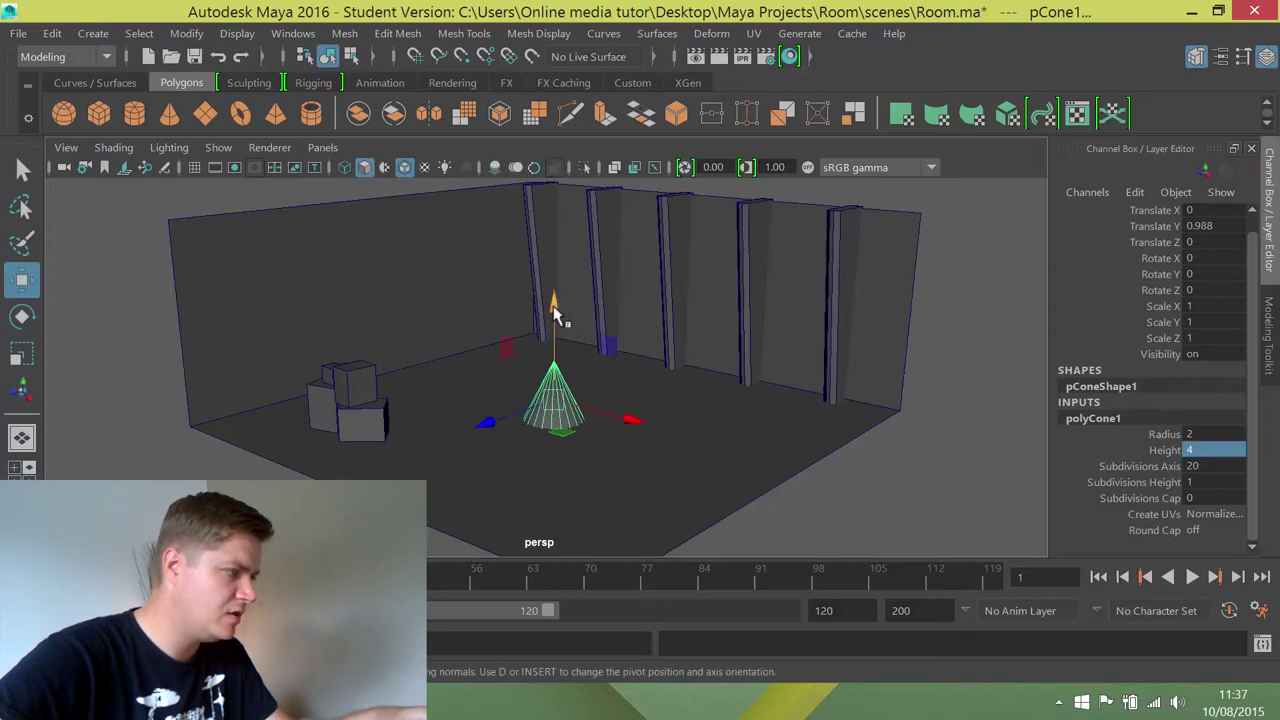
drag(557, 309, 556, 291)
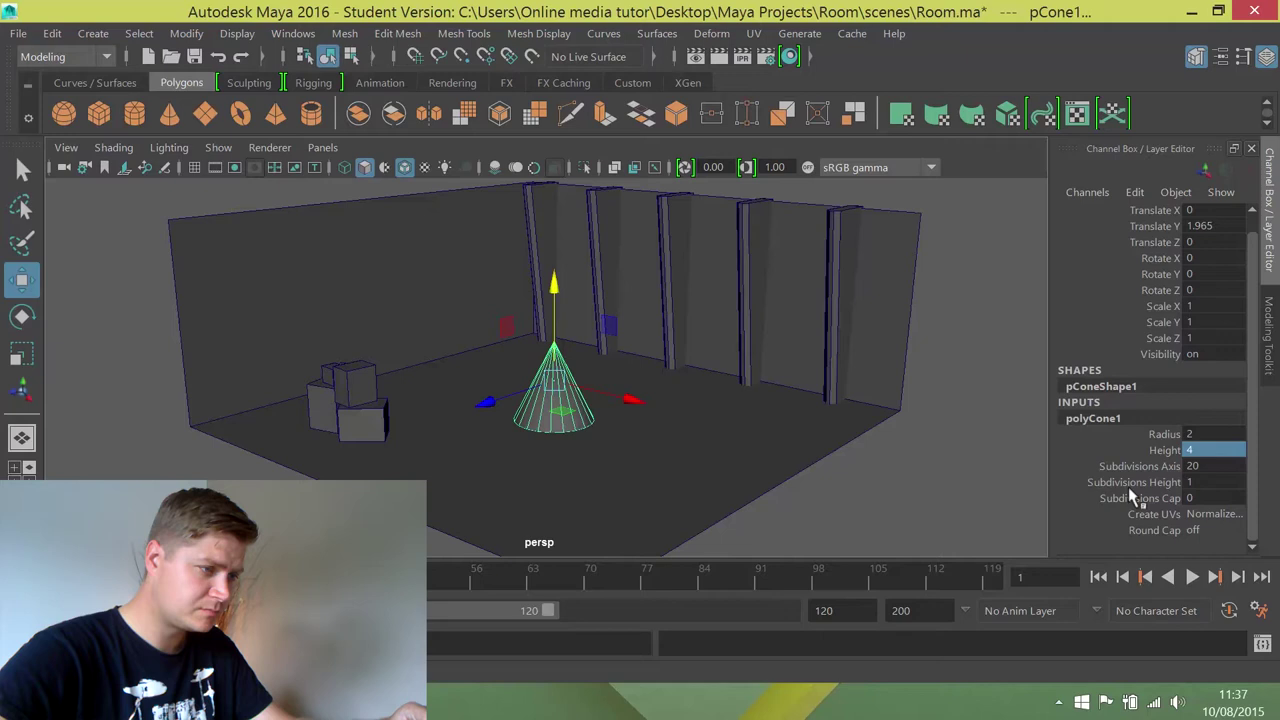
click(1200, 467)
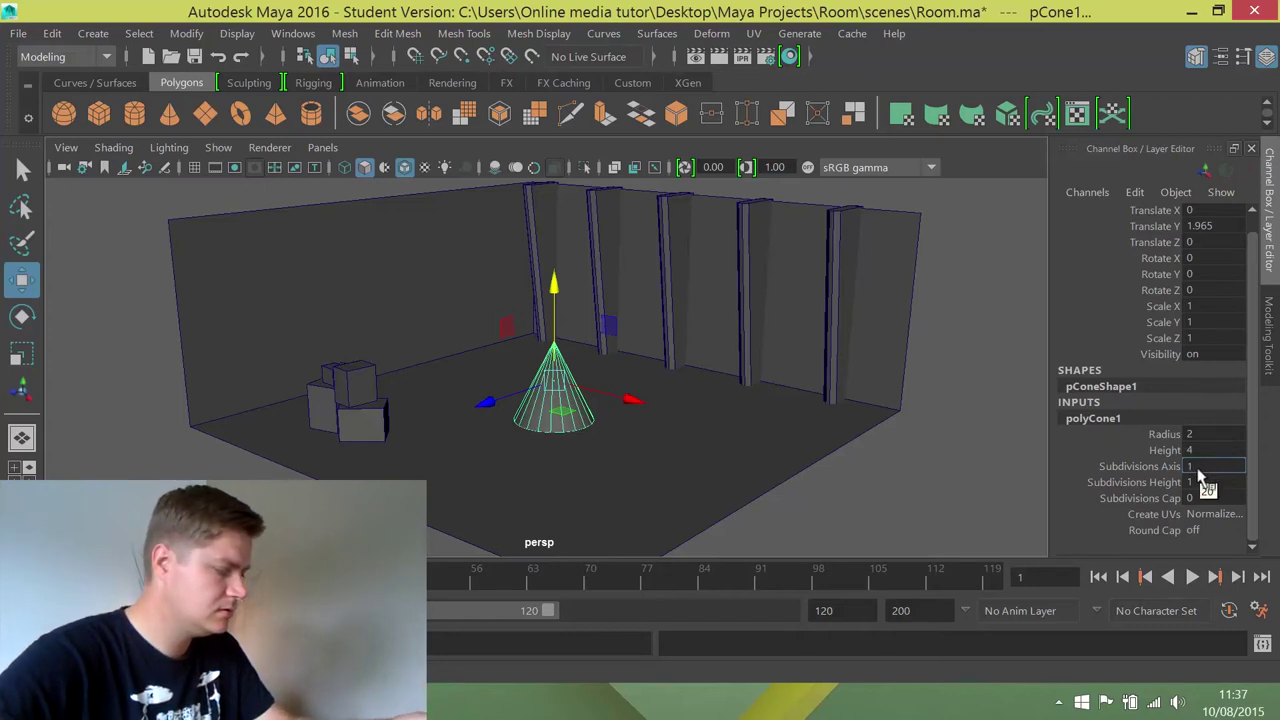
text(18)
key(Return)
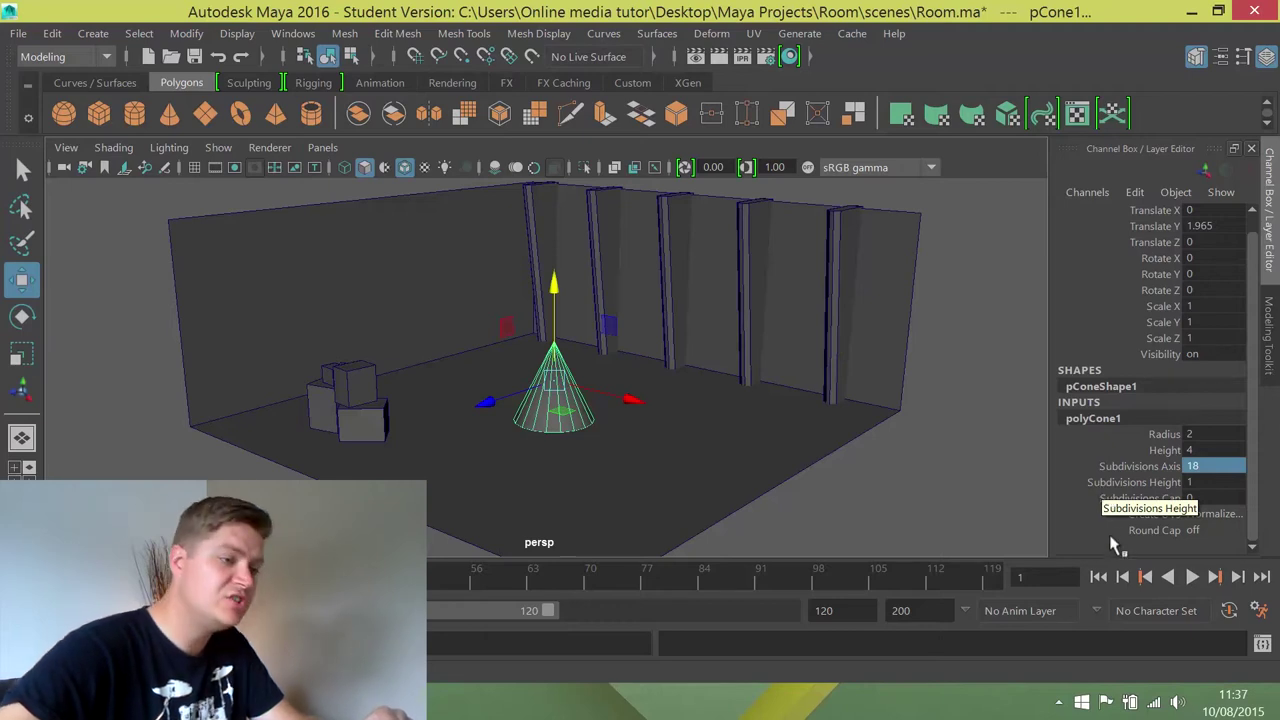
click(1192, 483)
text(5)
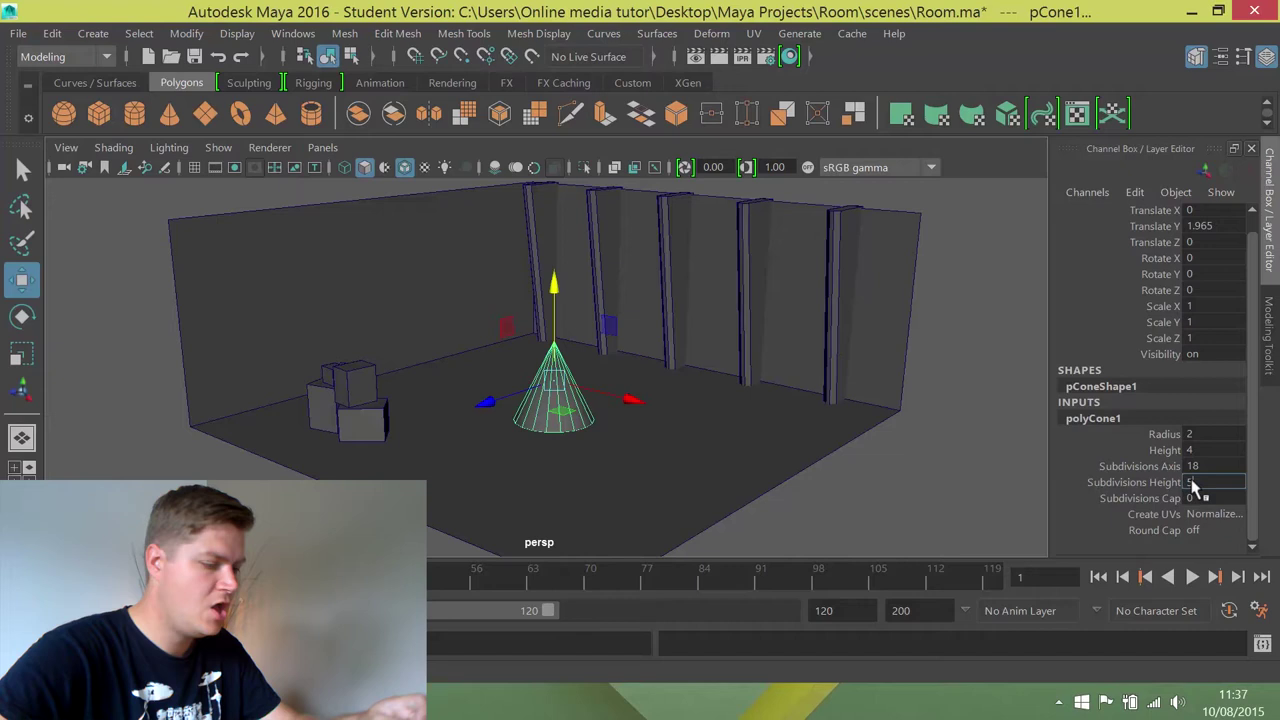
key(Return)
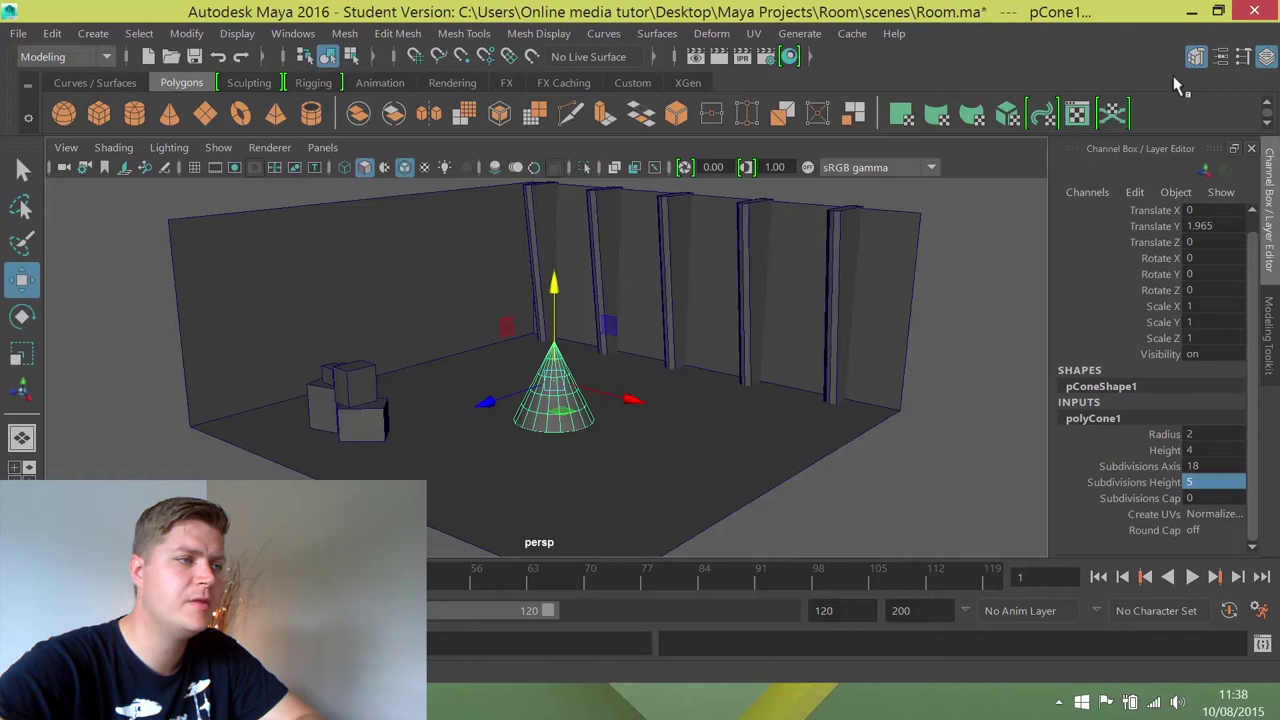
Maximize the side view from the four-view layout and frame the cone in it
click(1198, 57)
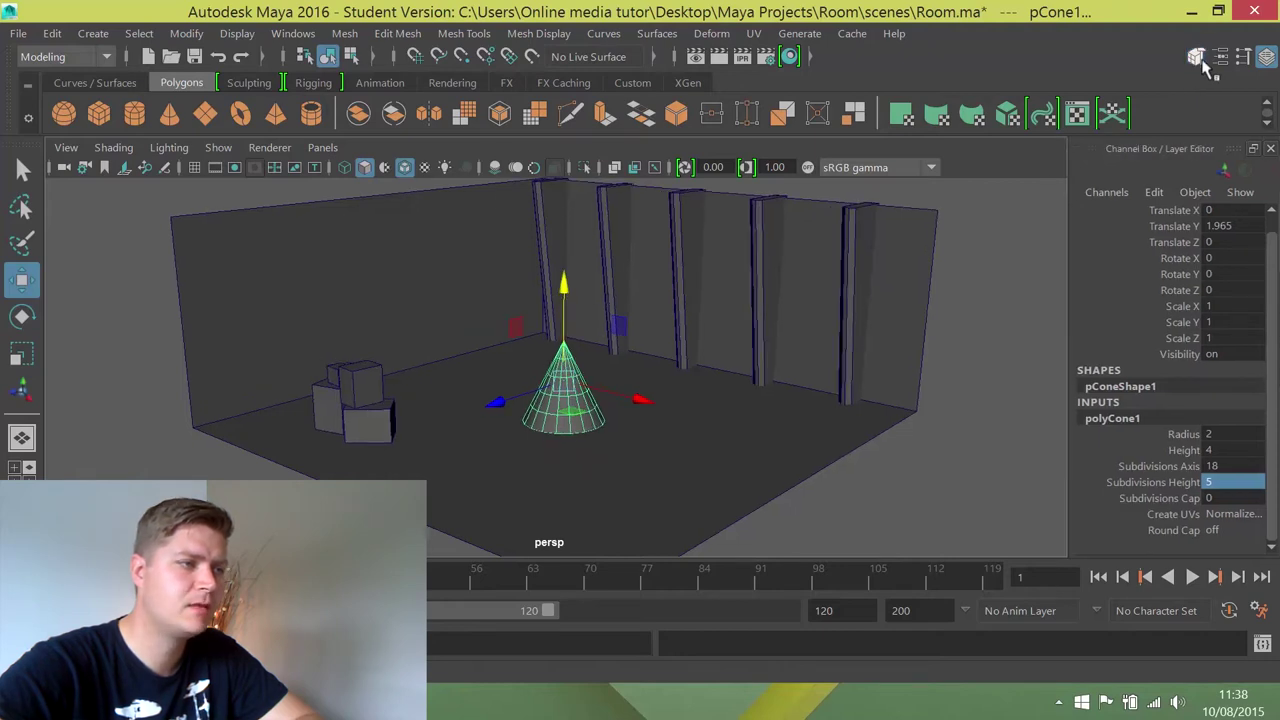
click(1196, 57)
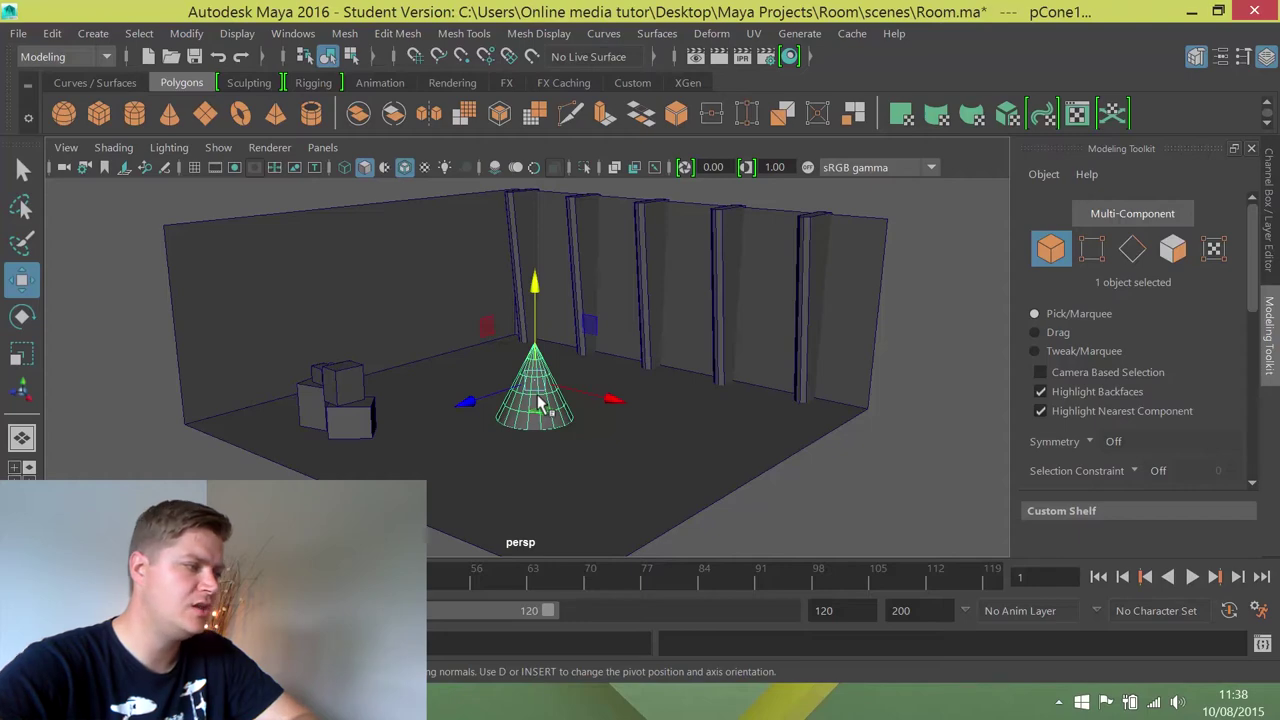
key(space)
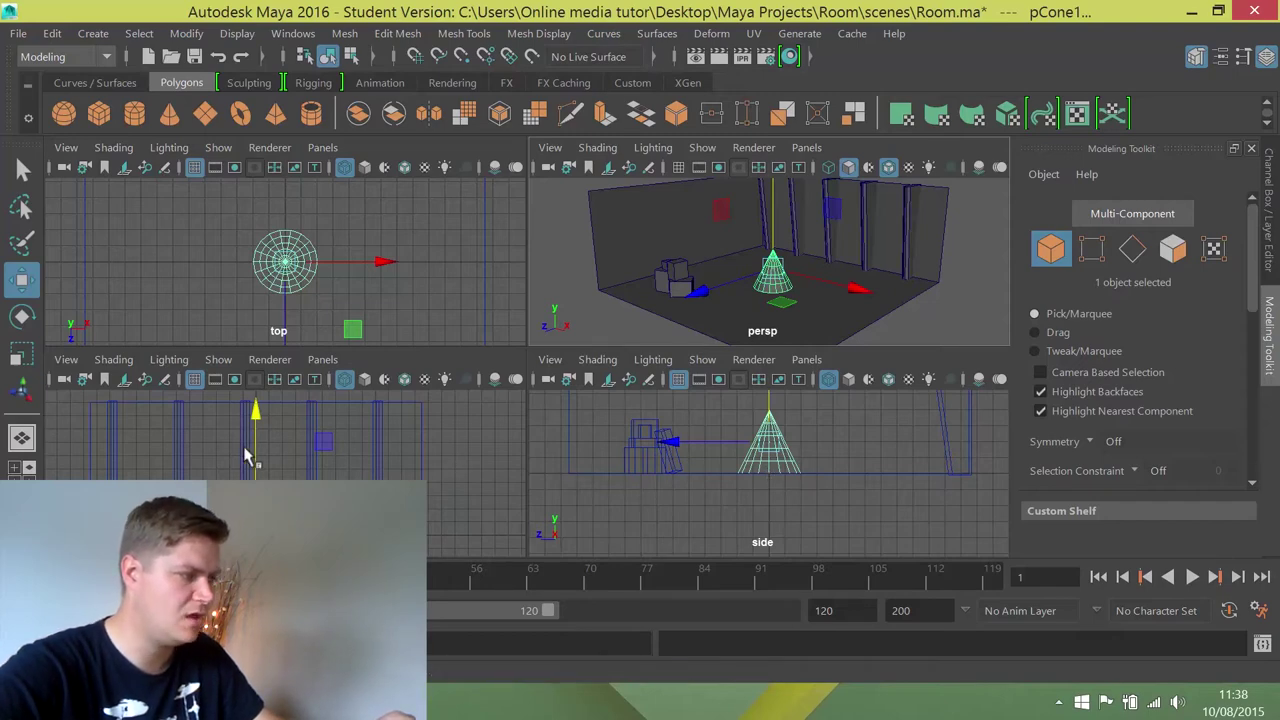
key(space)
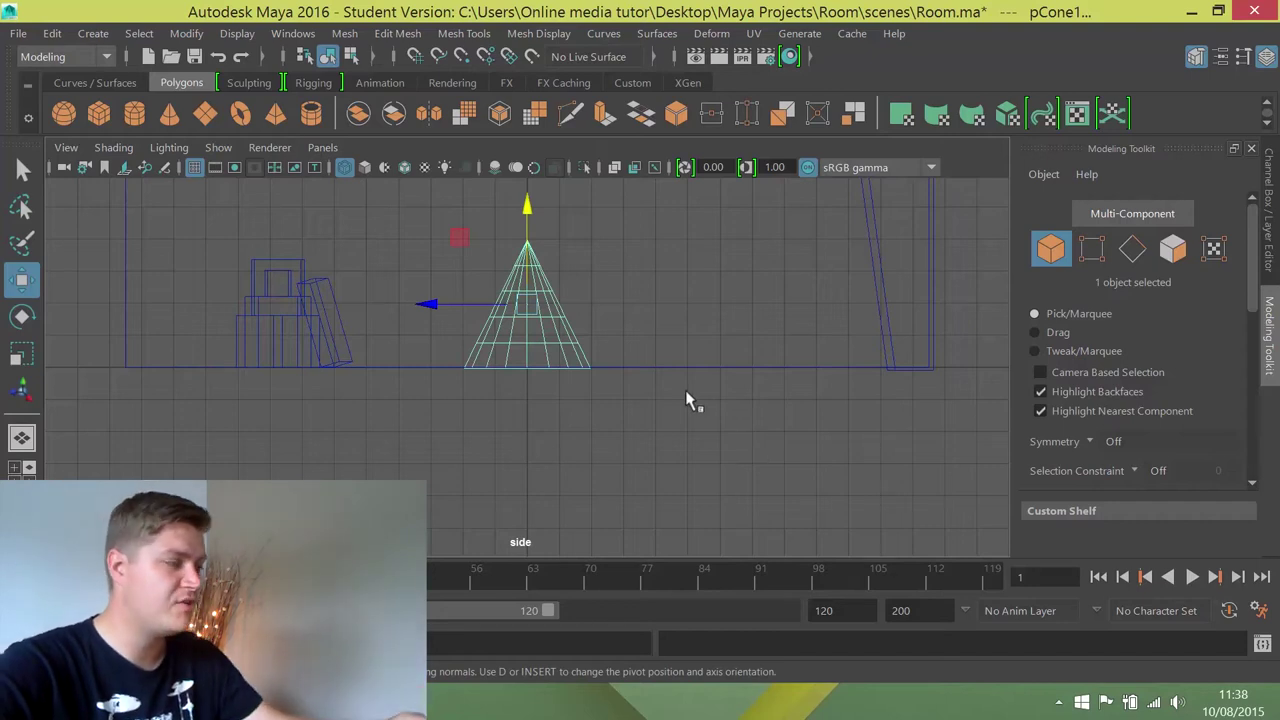
key(f)
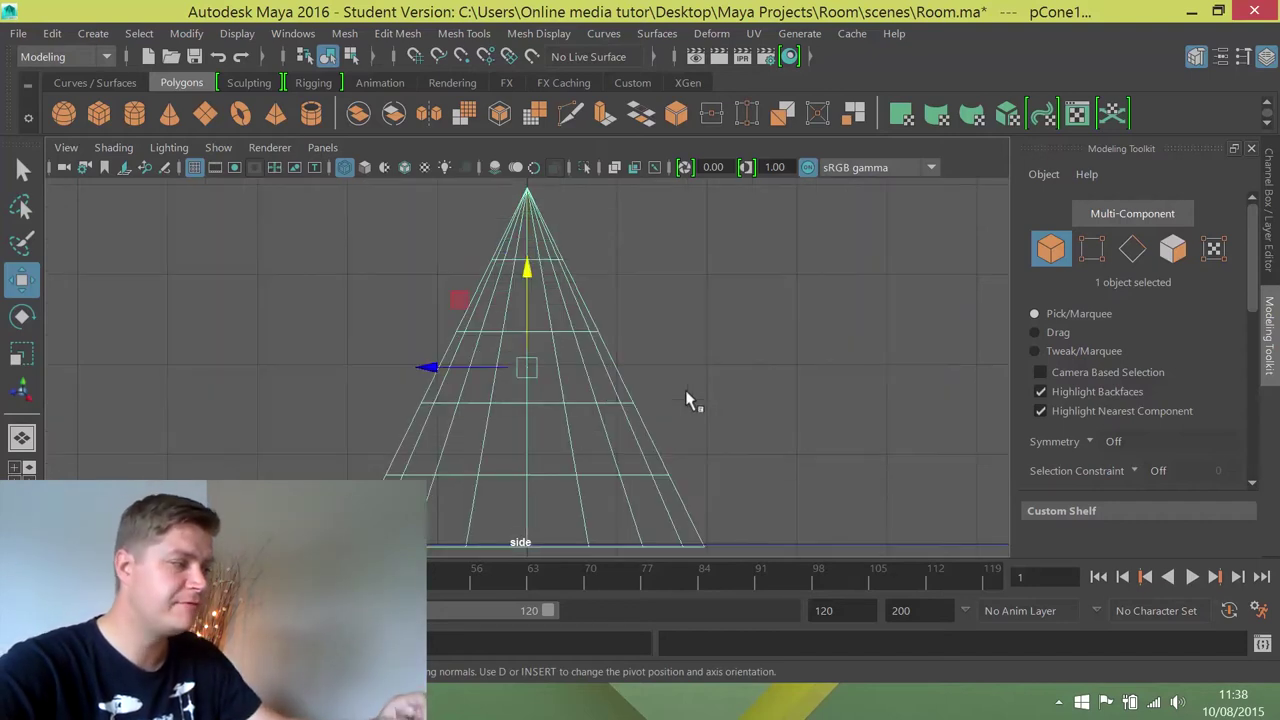
In vertex mode, select a vertex row near the cone's base and raise it
click(530, 333)
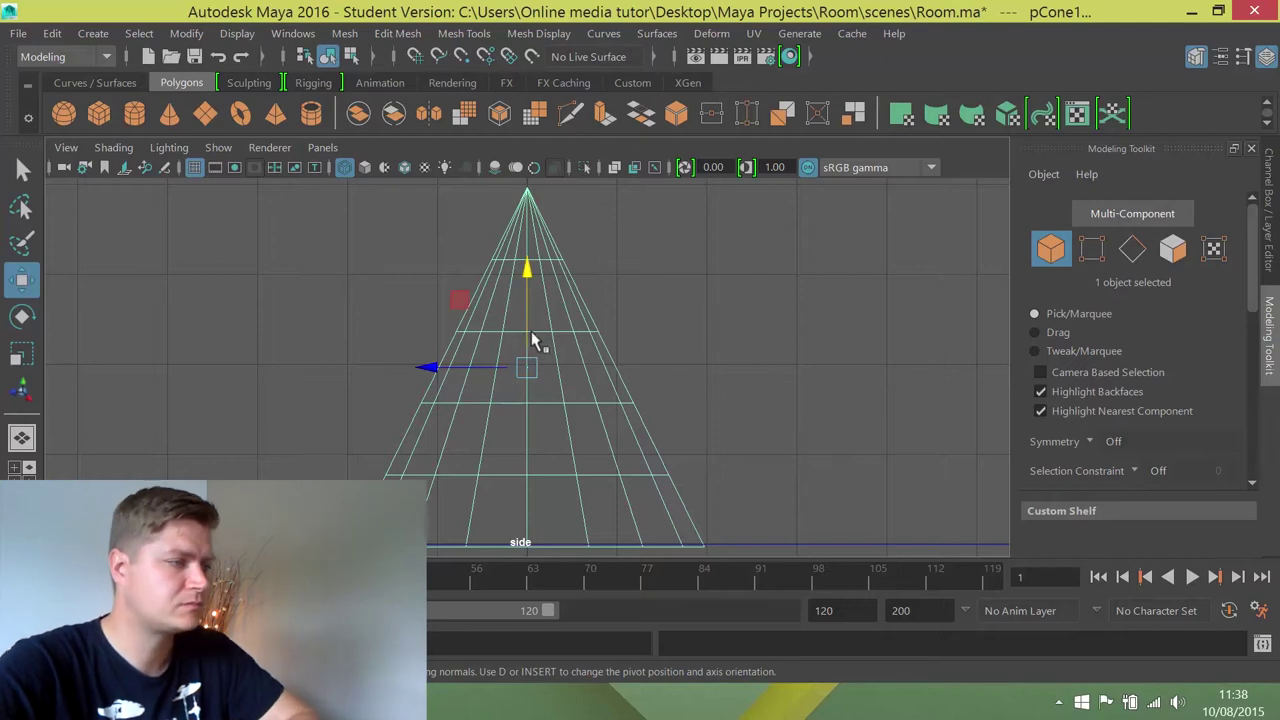
click(1094, 256)
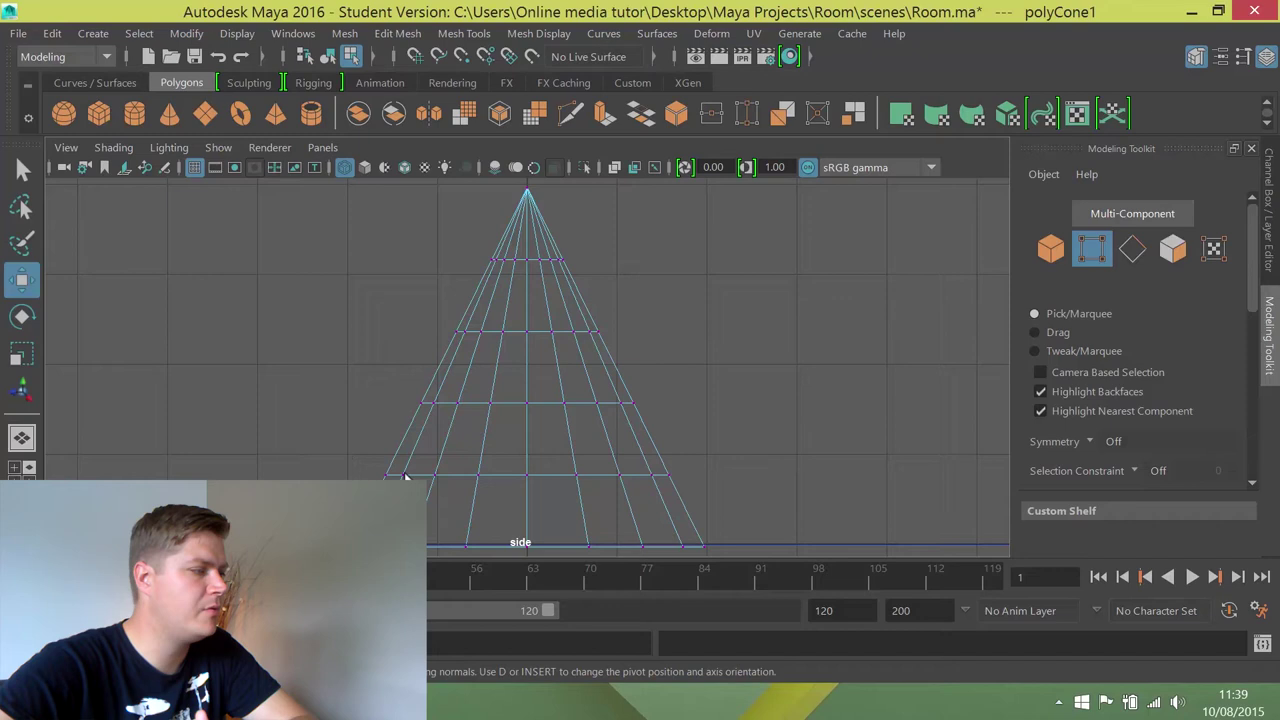
mouse_move(310, 443)
mouse_down()
mouse_move(480, 486)
mouse_move(786, 517)
mouse_up()
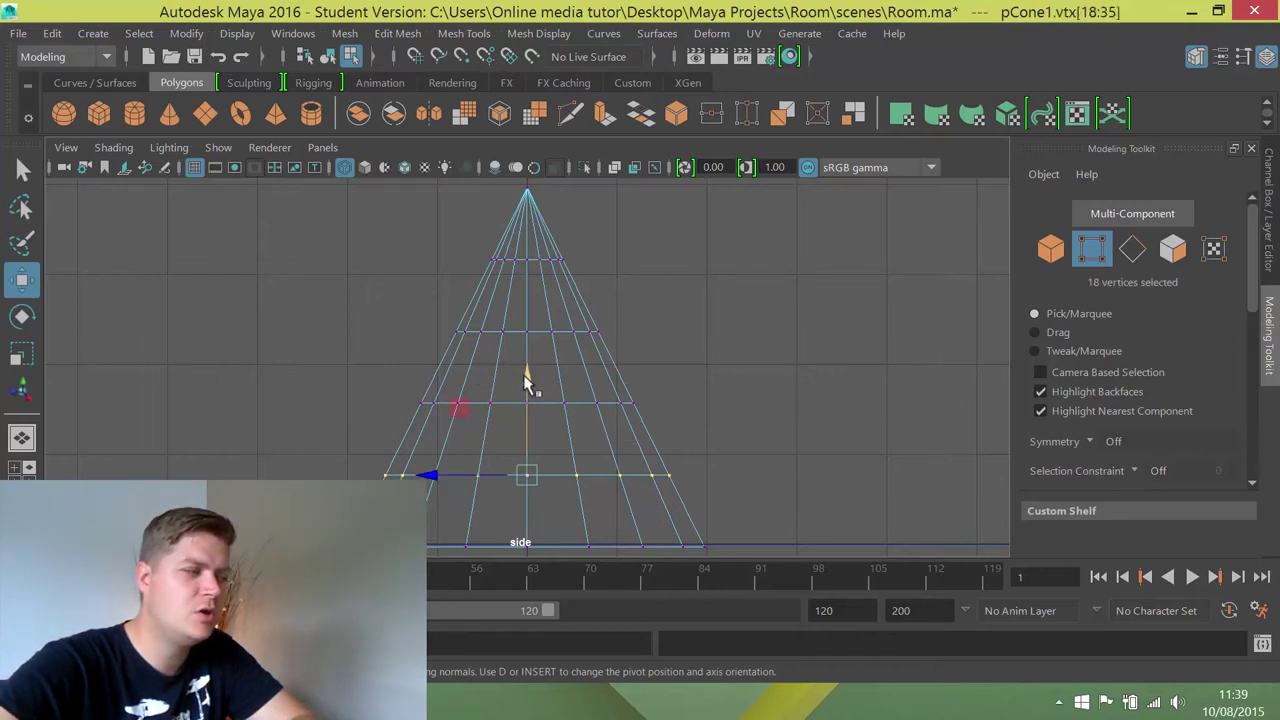
drag(527, 379, 530, 315)
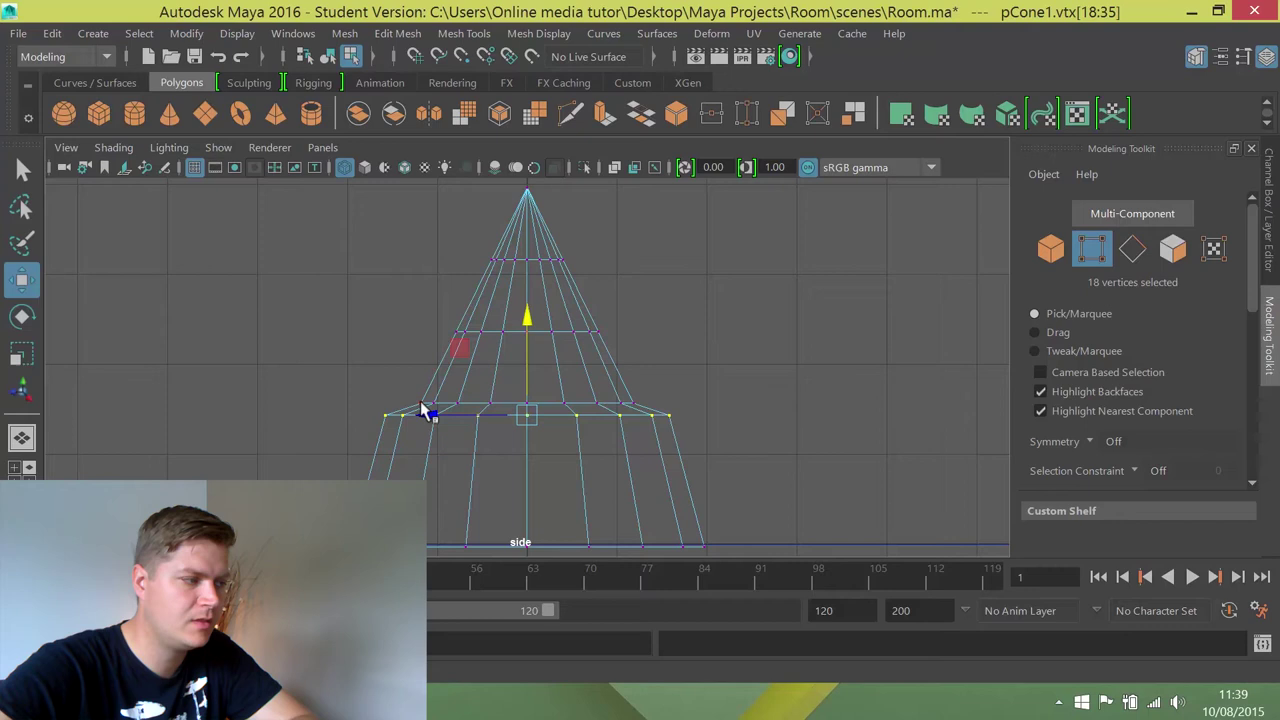
Select a higher vertex row and lower it to just above the wider base section
drag(381, 378, 665, 416)
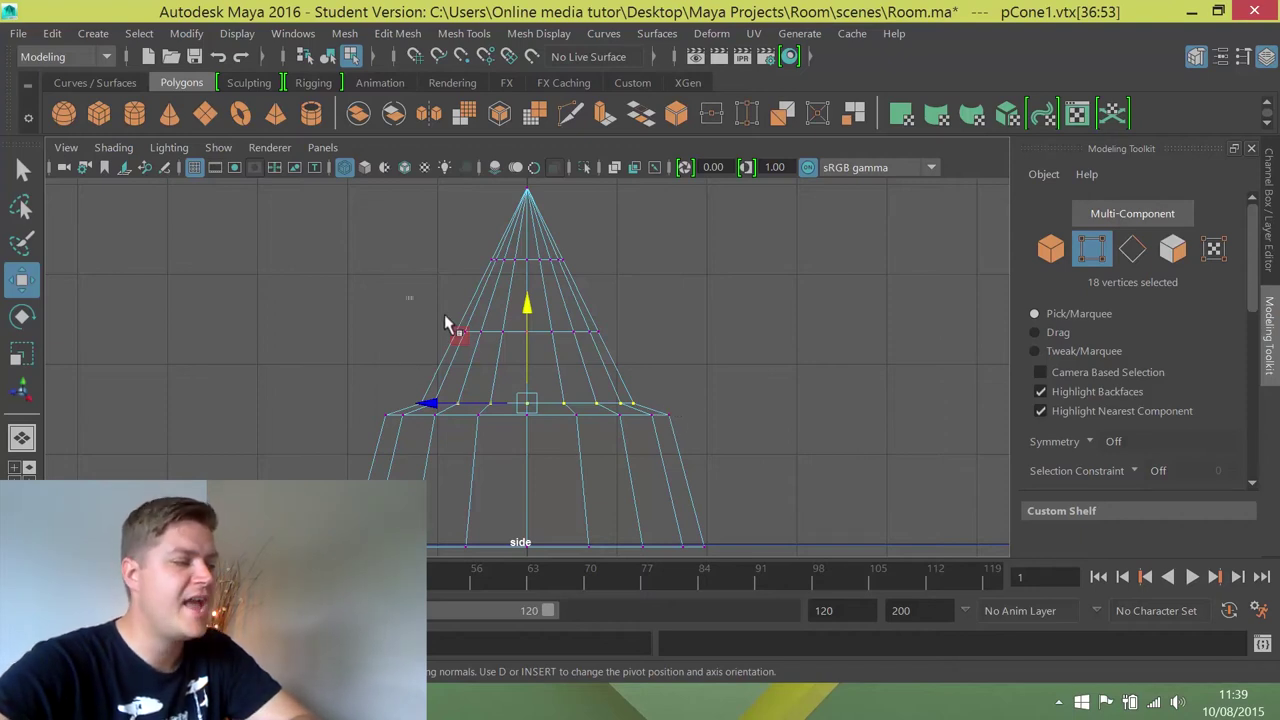
drag(408, 296, 665, 362)
drag(358, 285, 668, 355)
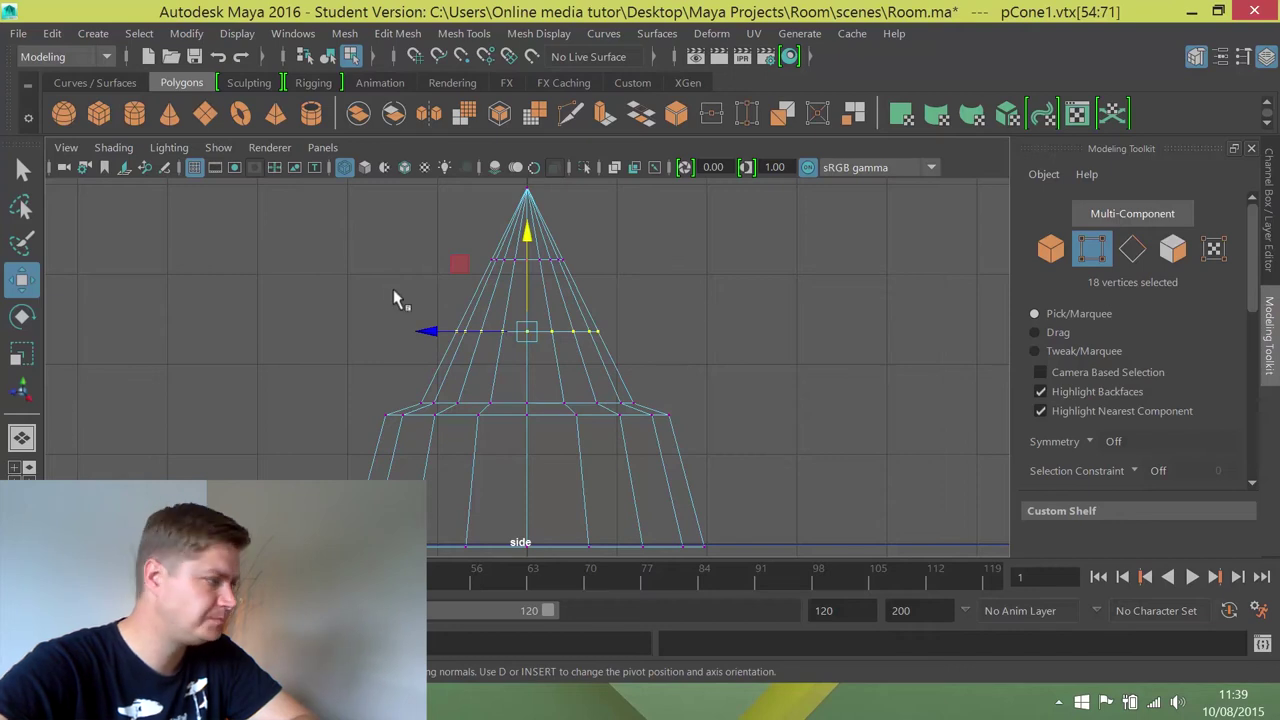
click(590, 371)
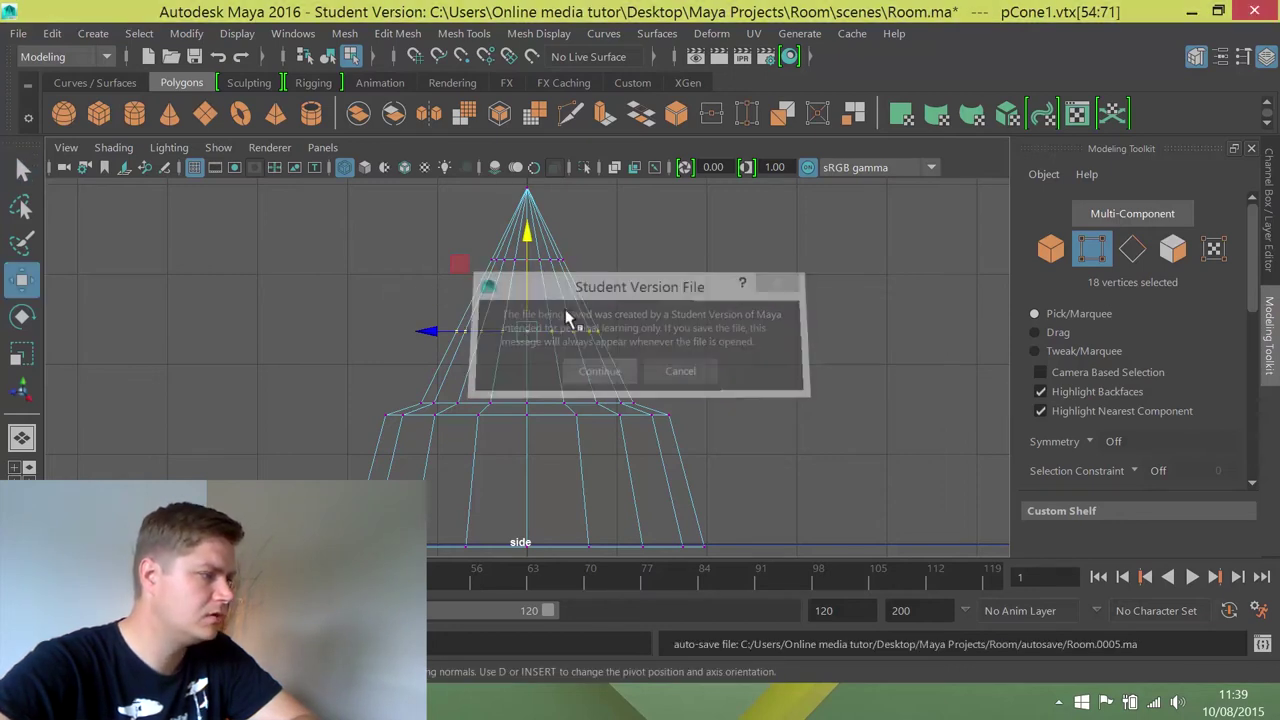
drag(524, 228, 541, 297)
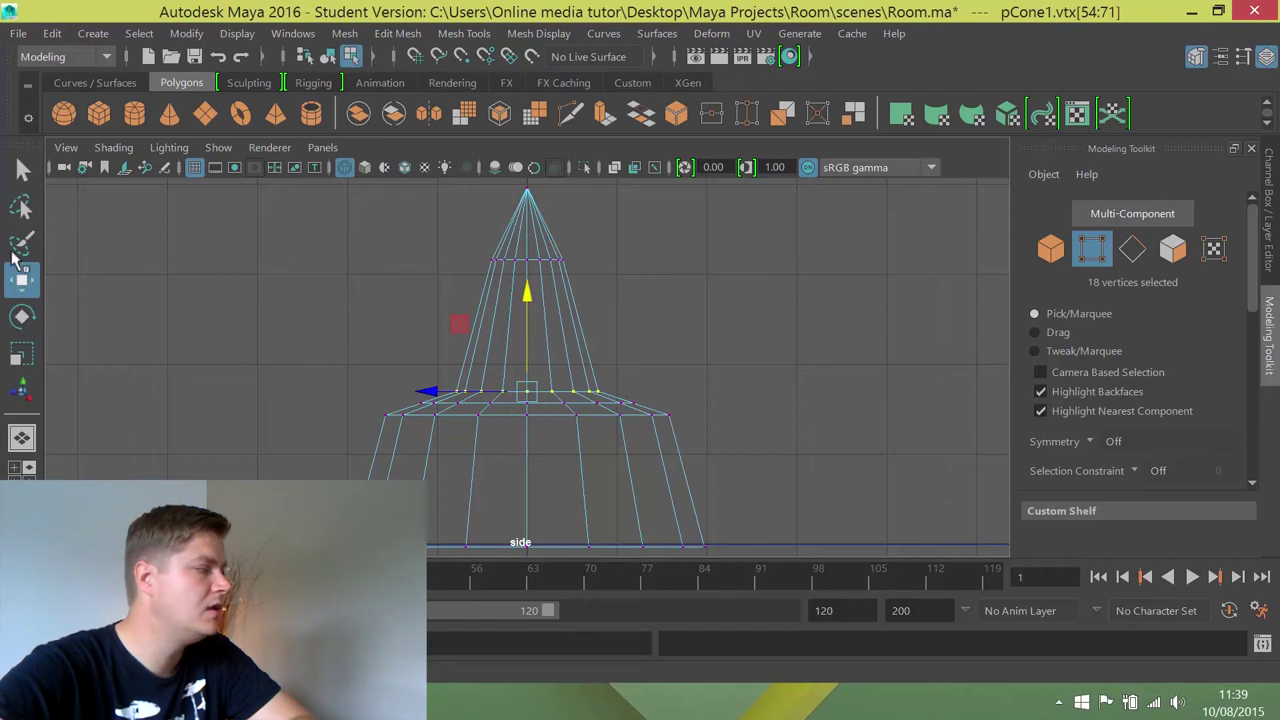
click(22, 354)
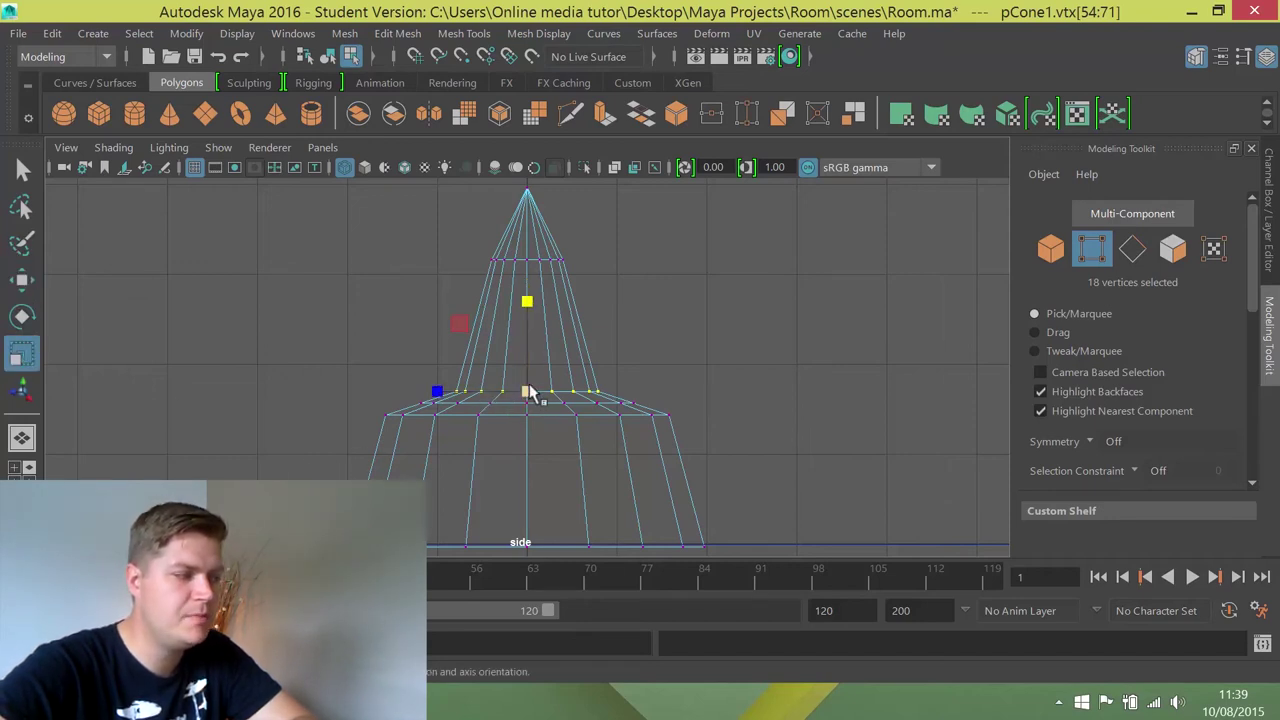
Try widening the vertex ring, undo it, and show the four-view layout
drag(527, 394, 603, 374)
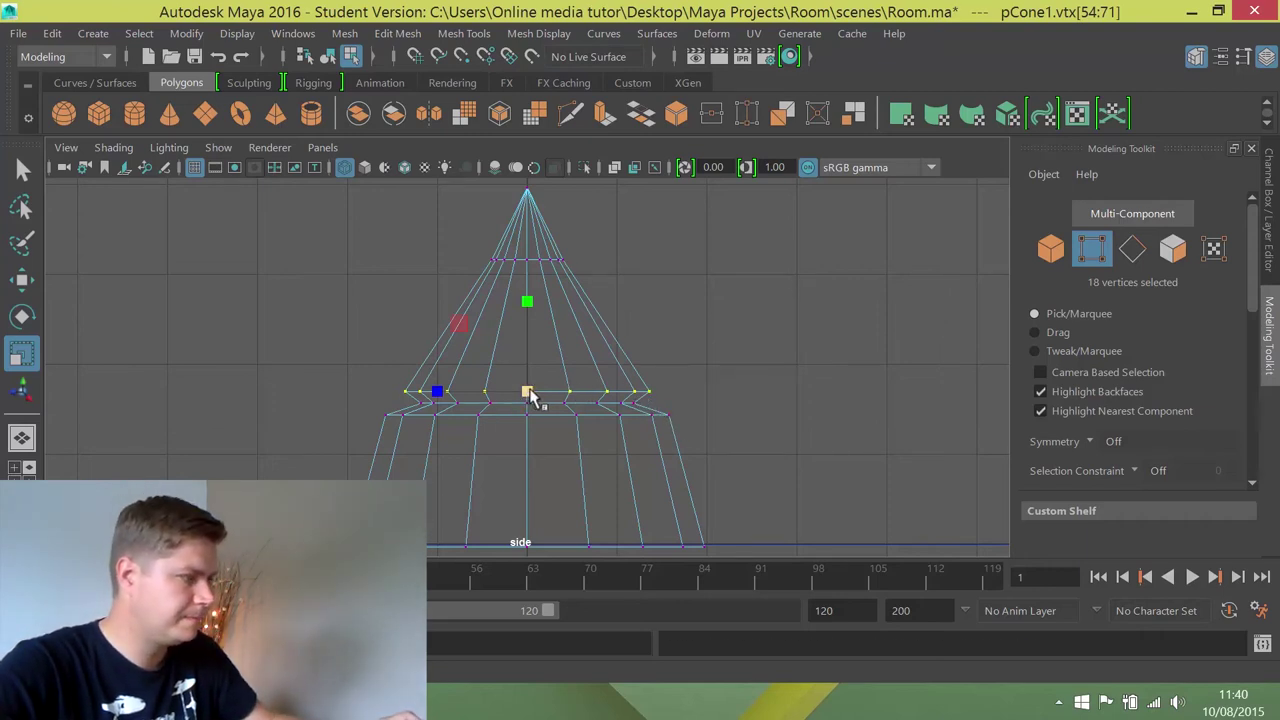
key(ctrl+z)
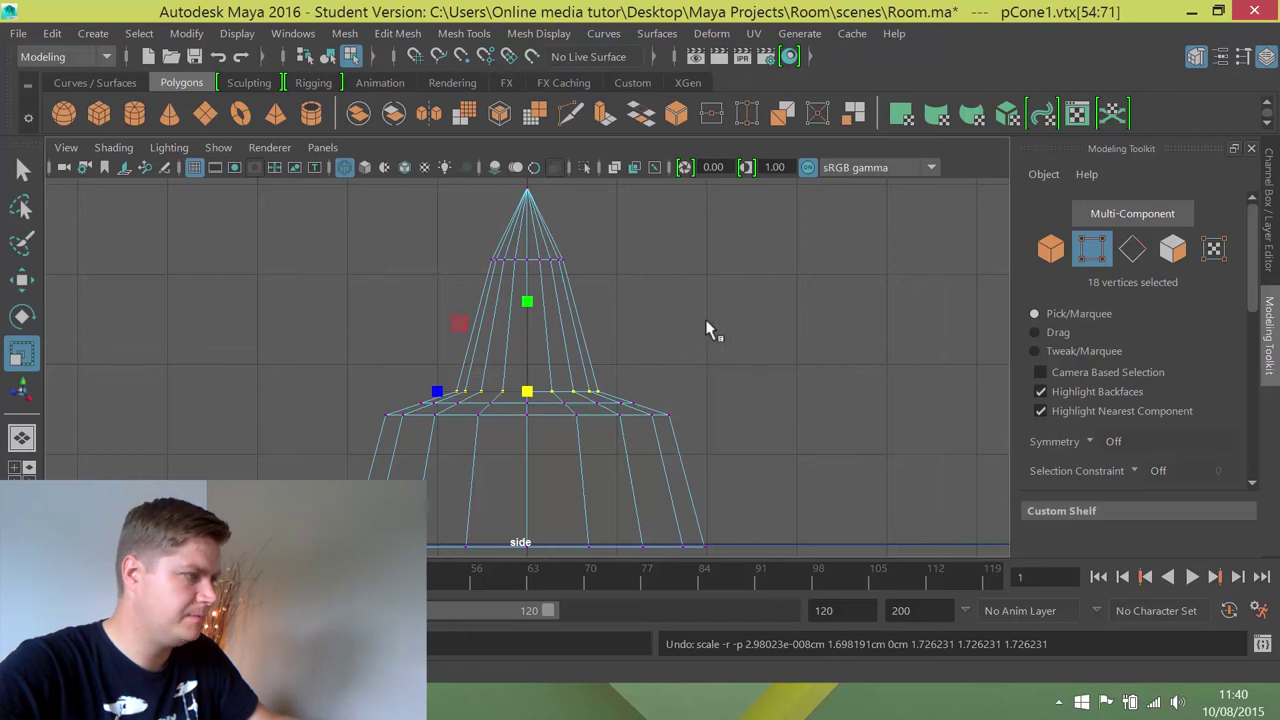
key(space)
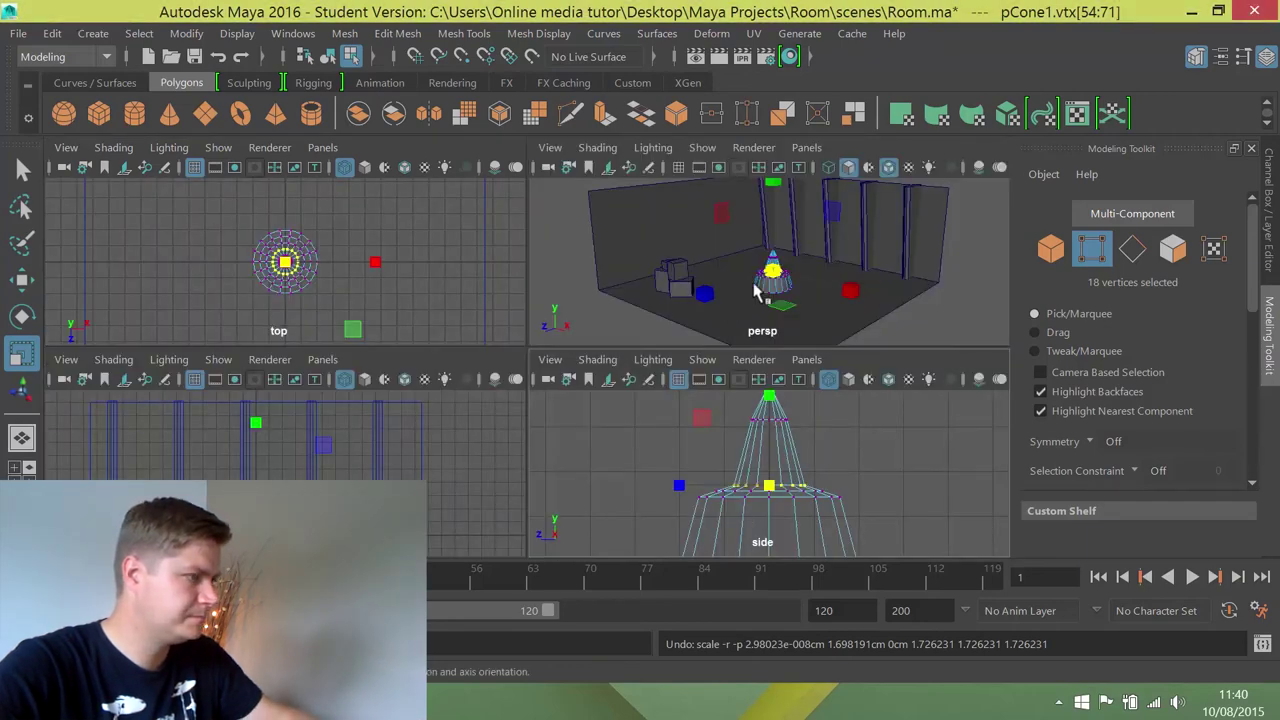
Frame the ring in perspective, trial-scale and undo it, then maximize the side view
key(f)
alt+right_drag(775, 290, 560, 314)
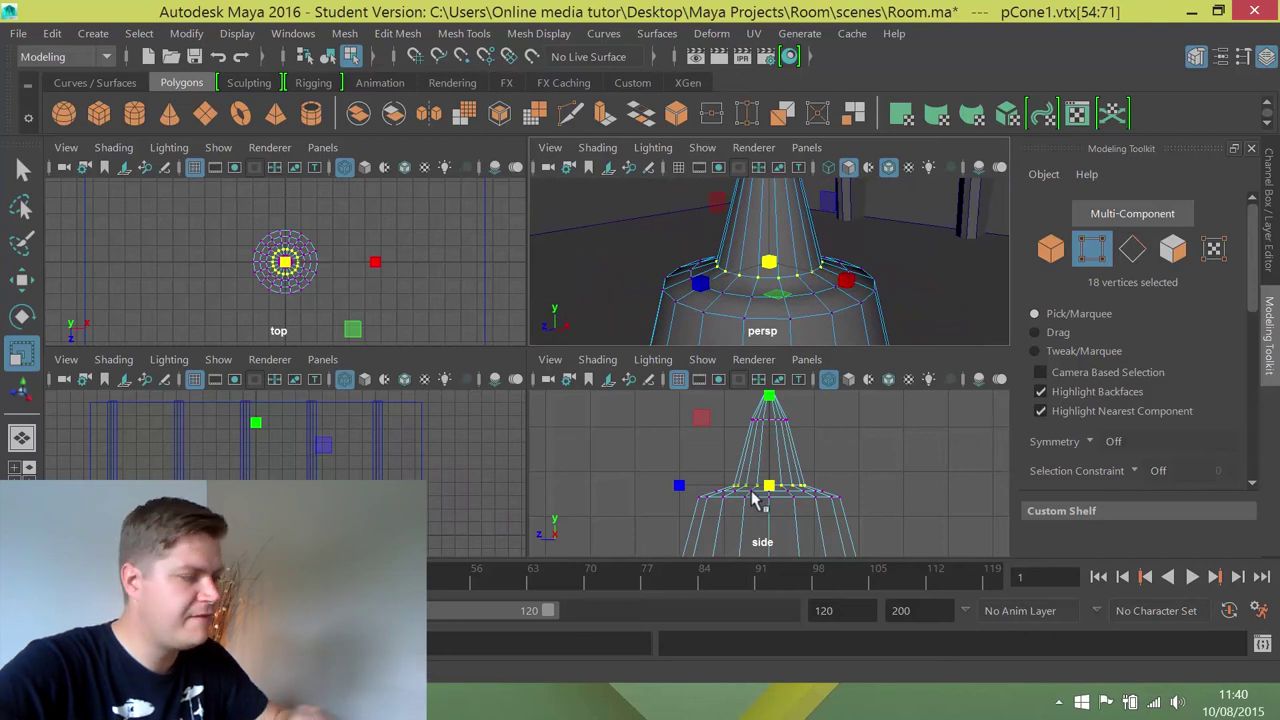
drag(768, 486, 806, 484)
key(ctrl+z)
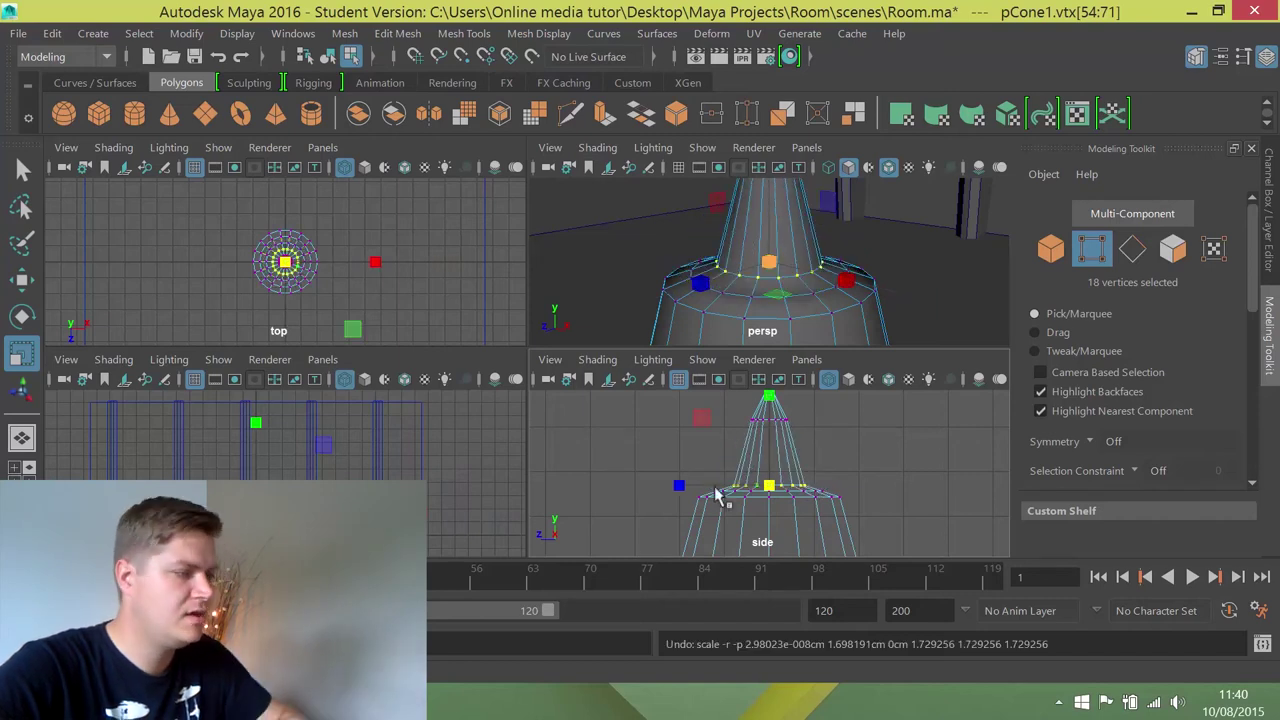
drag(679, 490, 577, 489)
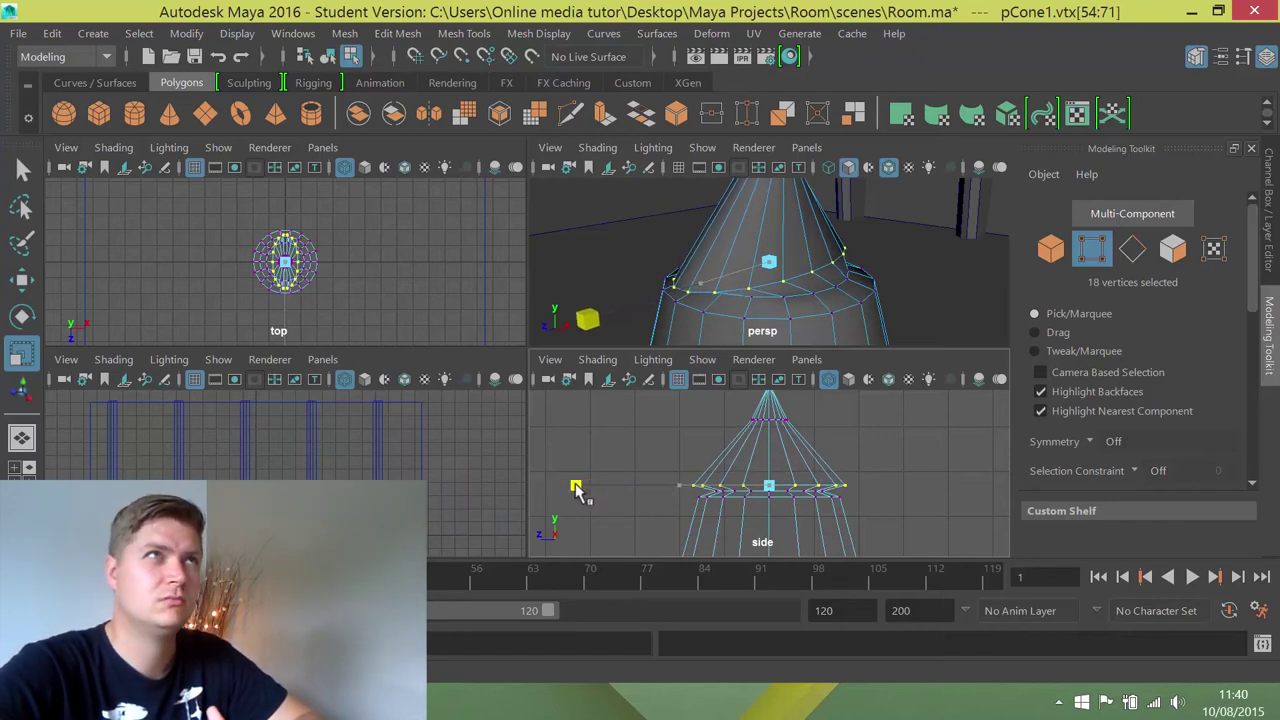
drag(577, 489, 571, 486)
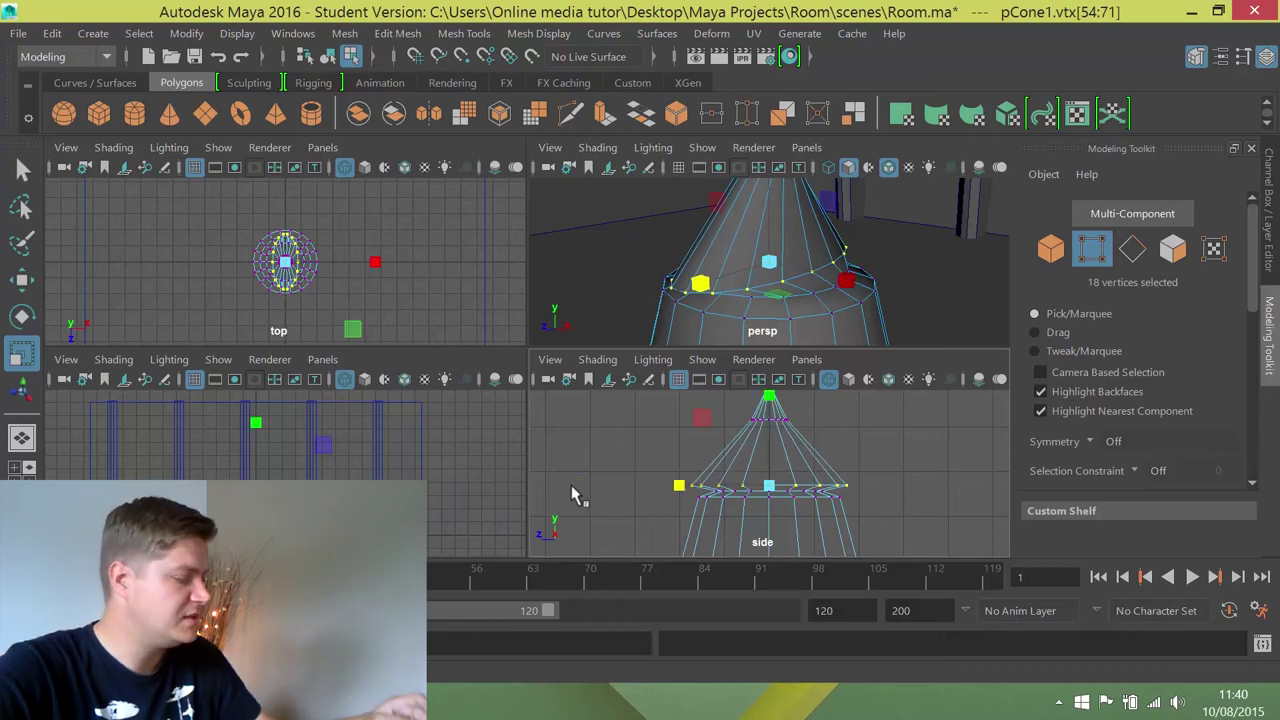
key(ctrl+z)
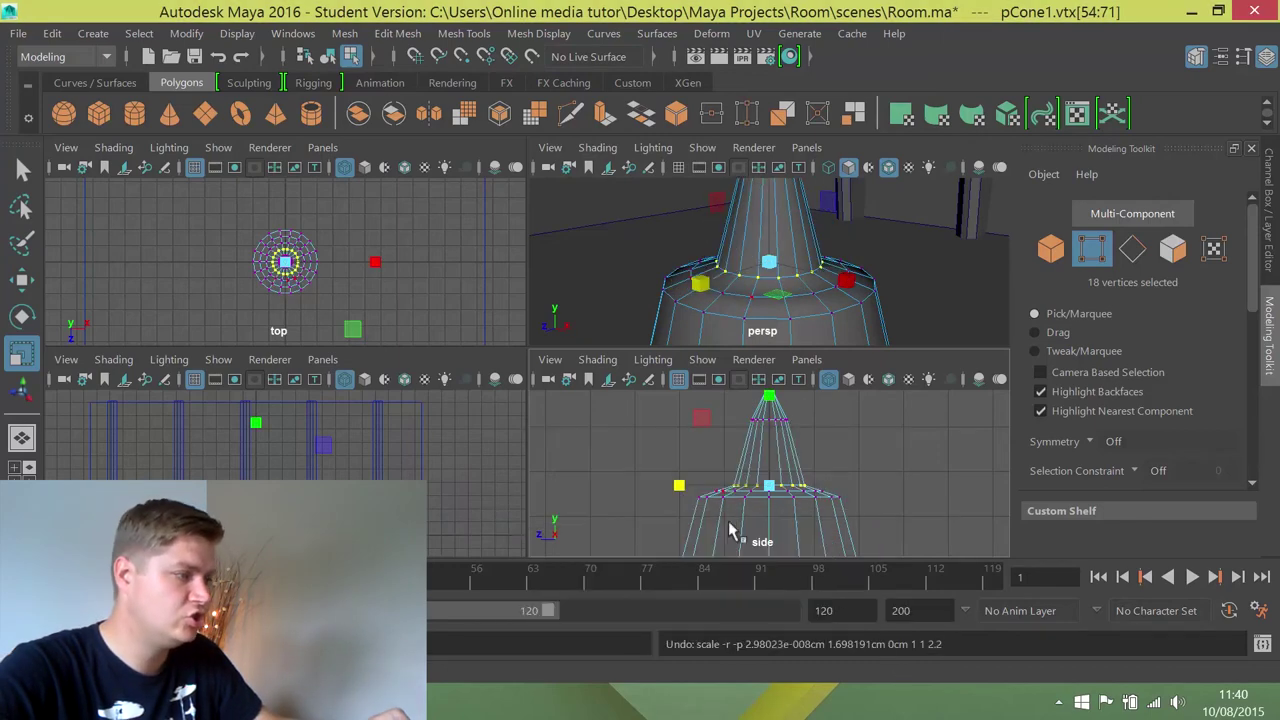
key(space)
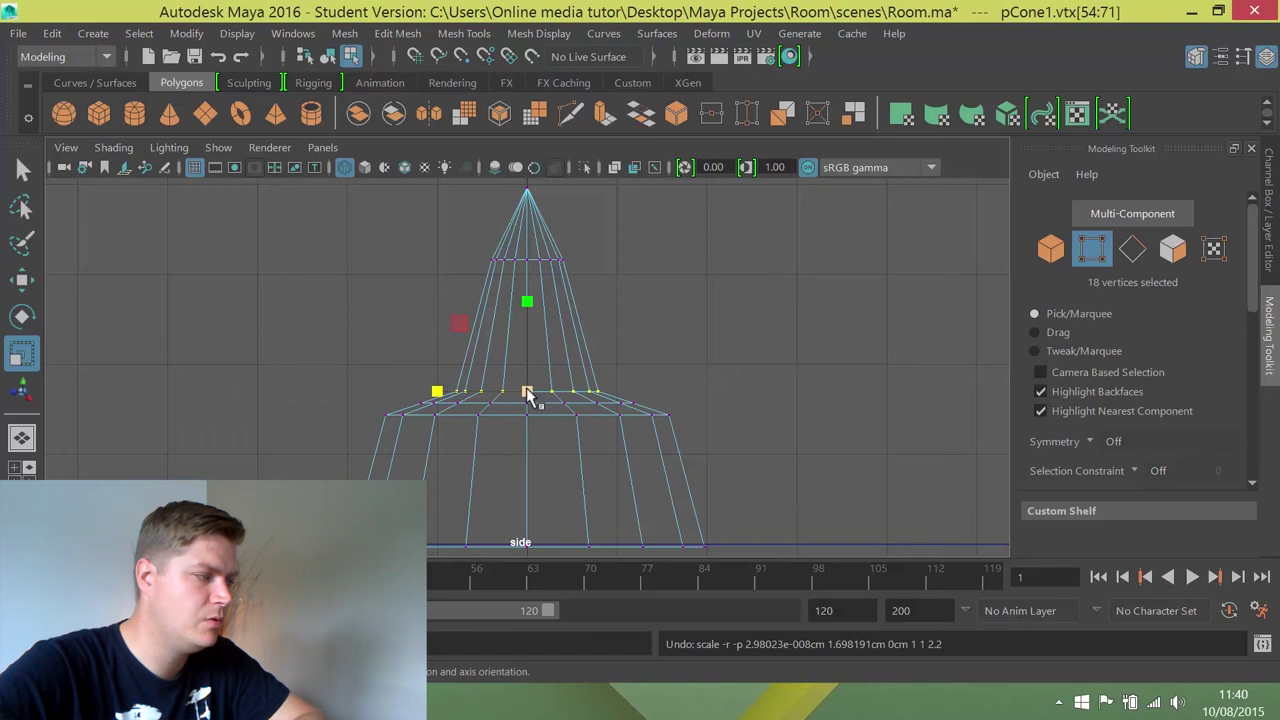
Widen the lower ring into a lip, then select the upper ring and pull it down
drag(528, 391, 606, 380)
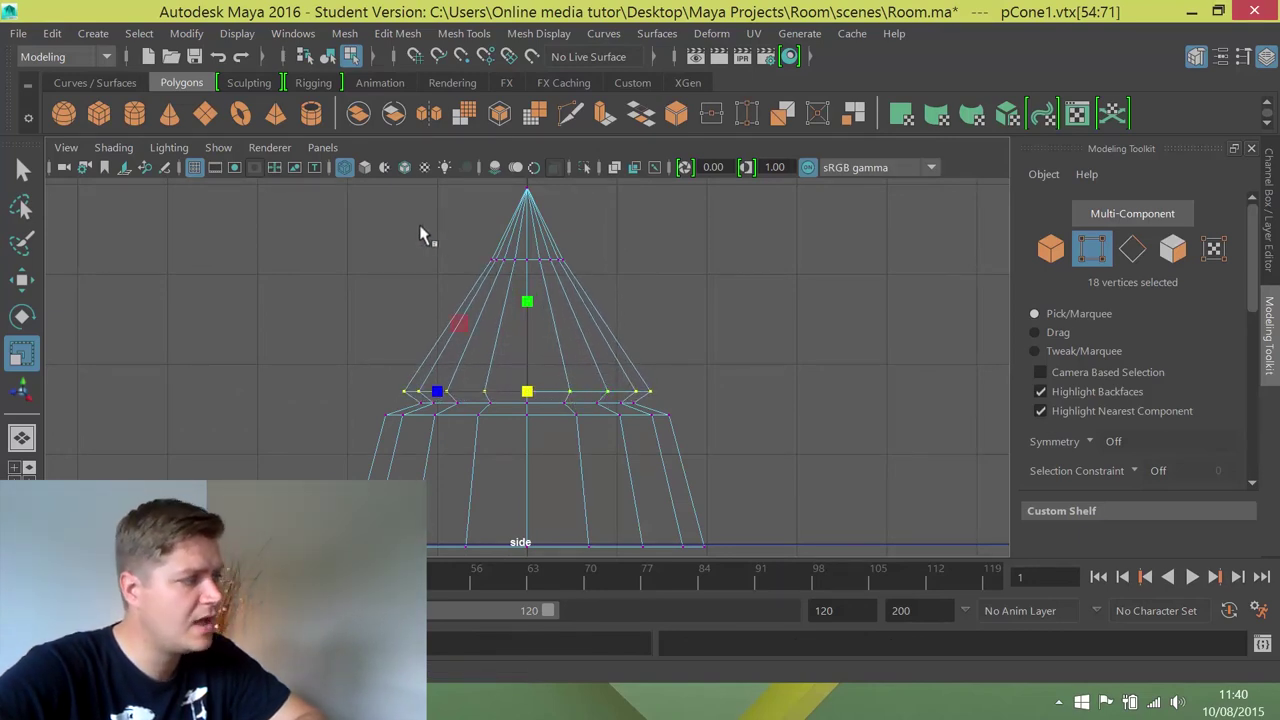
drag(420, 234, 620, 303)
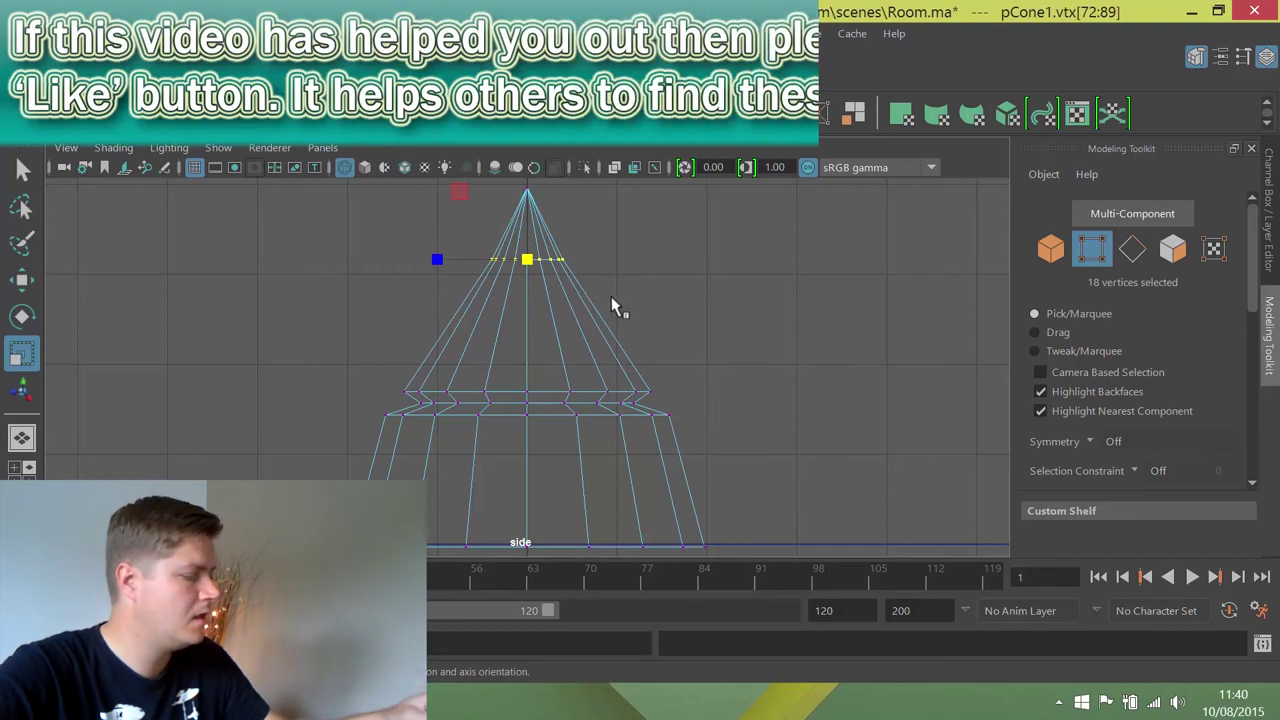
key(w)
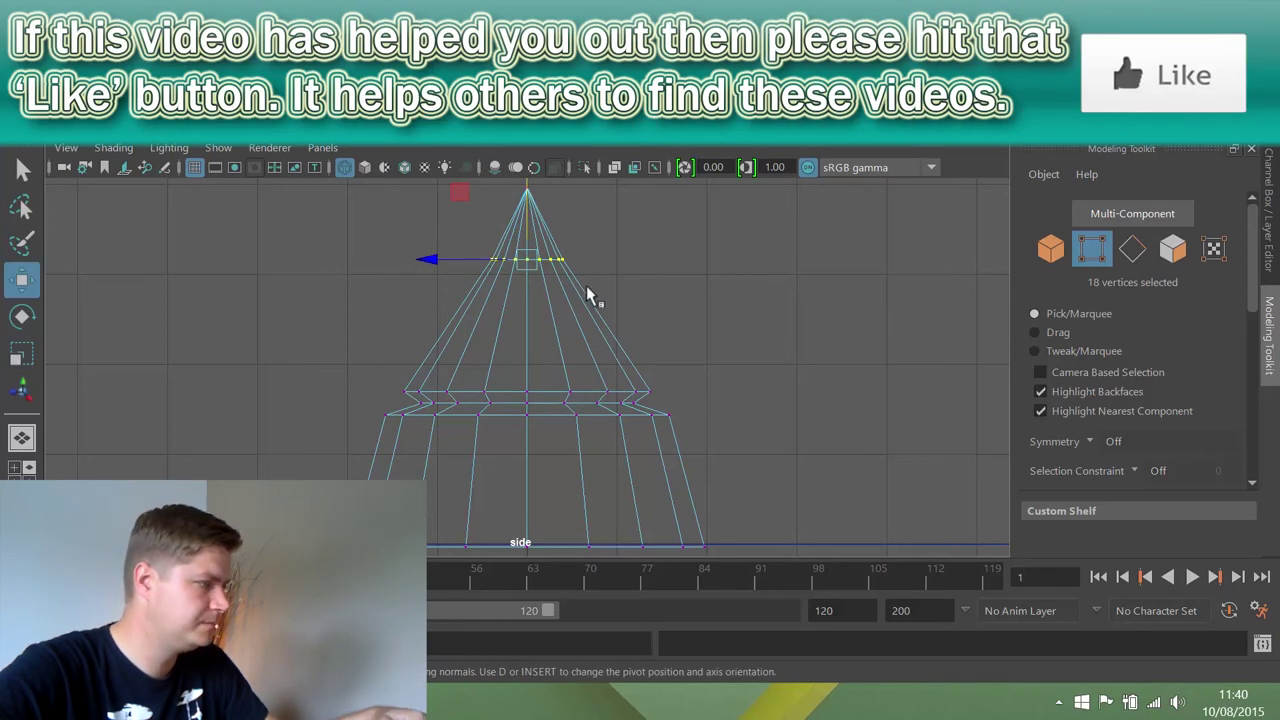
scroll(590, 293, down, 3)
drag(529, 200, 536, 276)
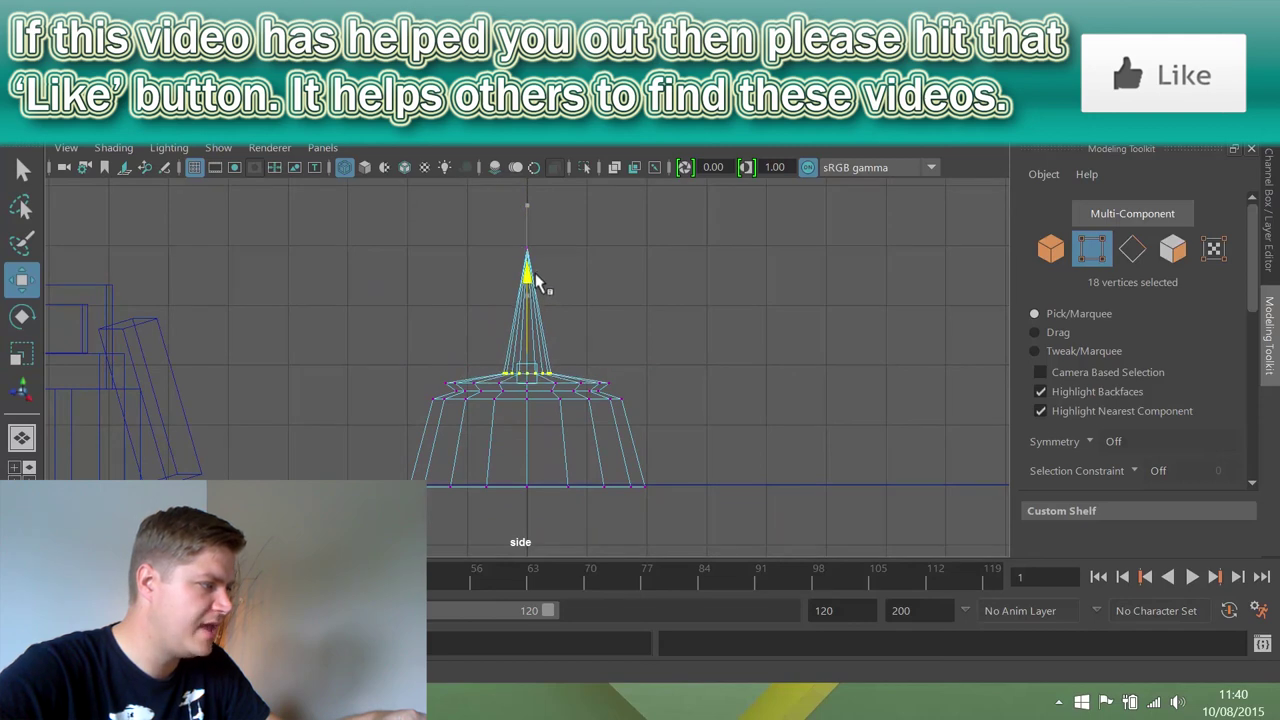
Bring the upper ring down toward the lip and scale it wider
scroll(680, 297, up, 4)
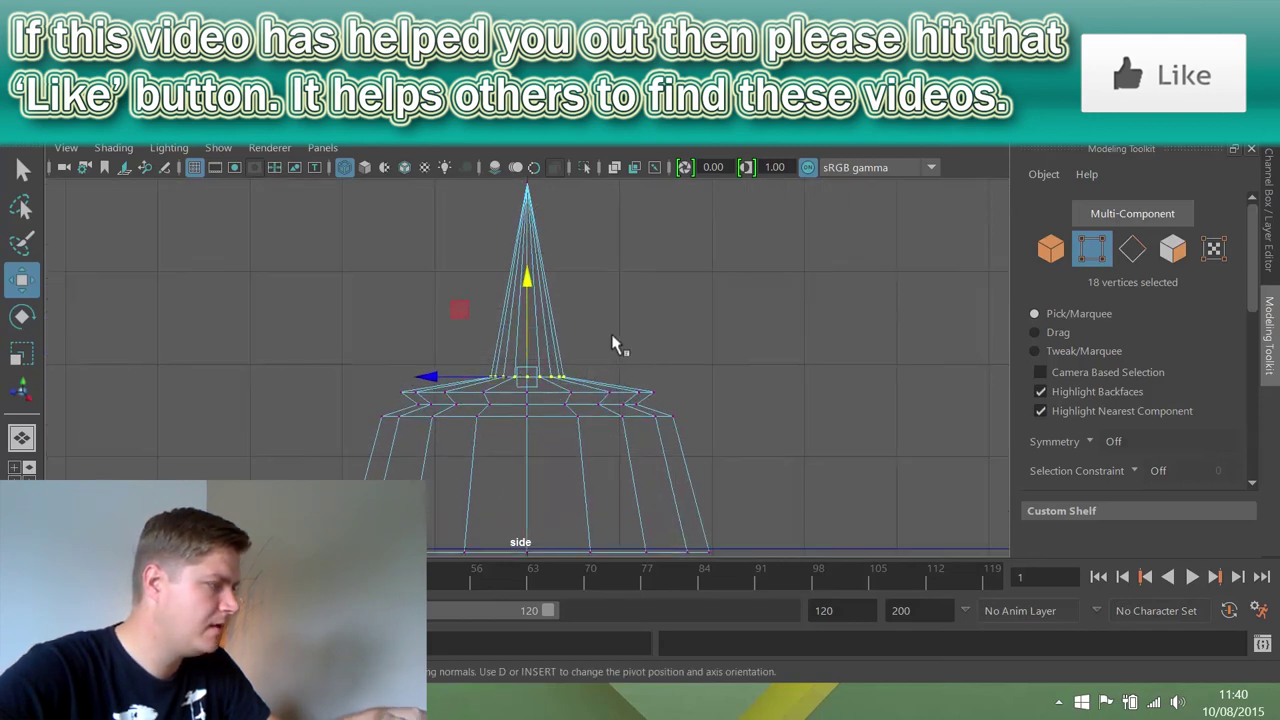
drag(524, 278, 525, 281)
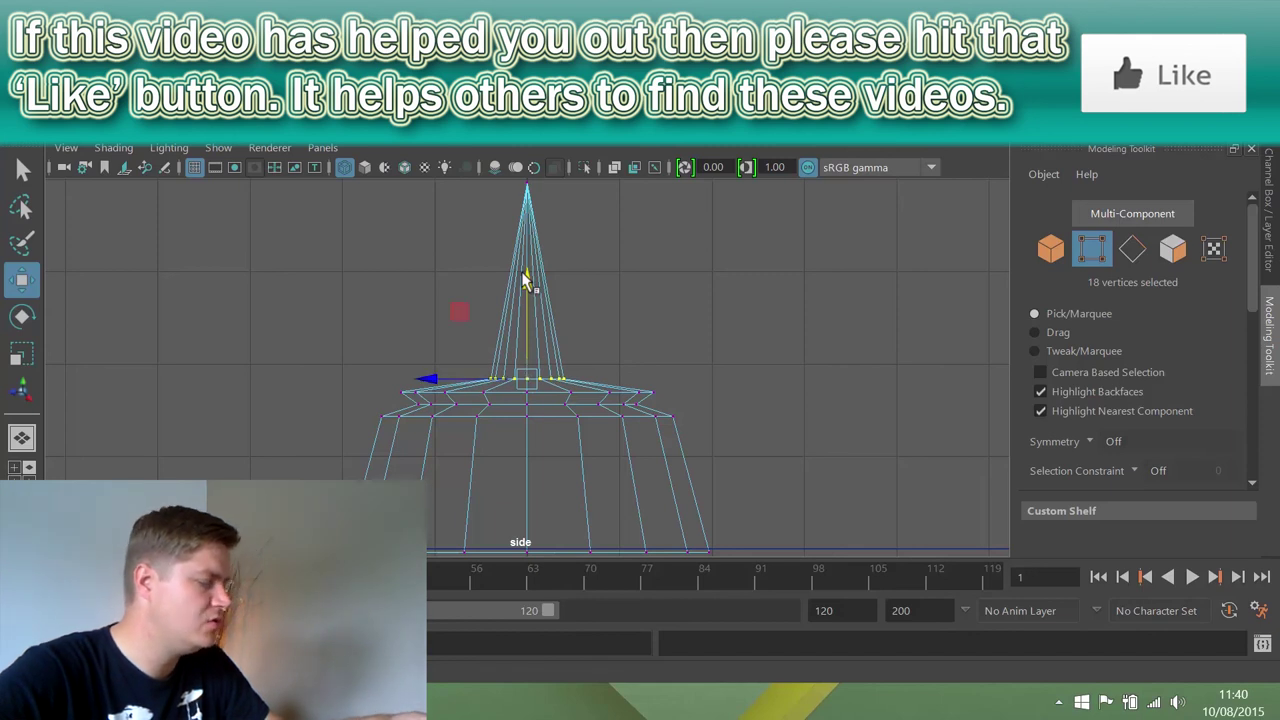
key(r)
drag(527, 380, 603, 365)
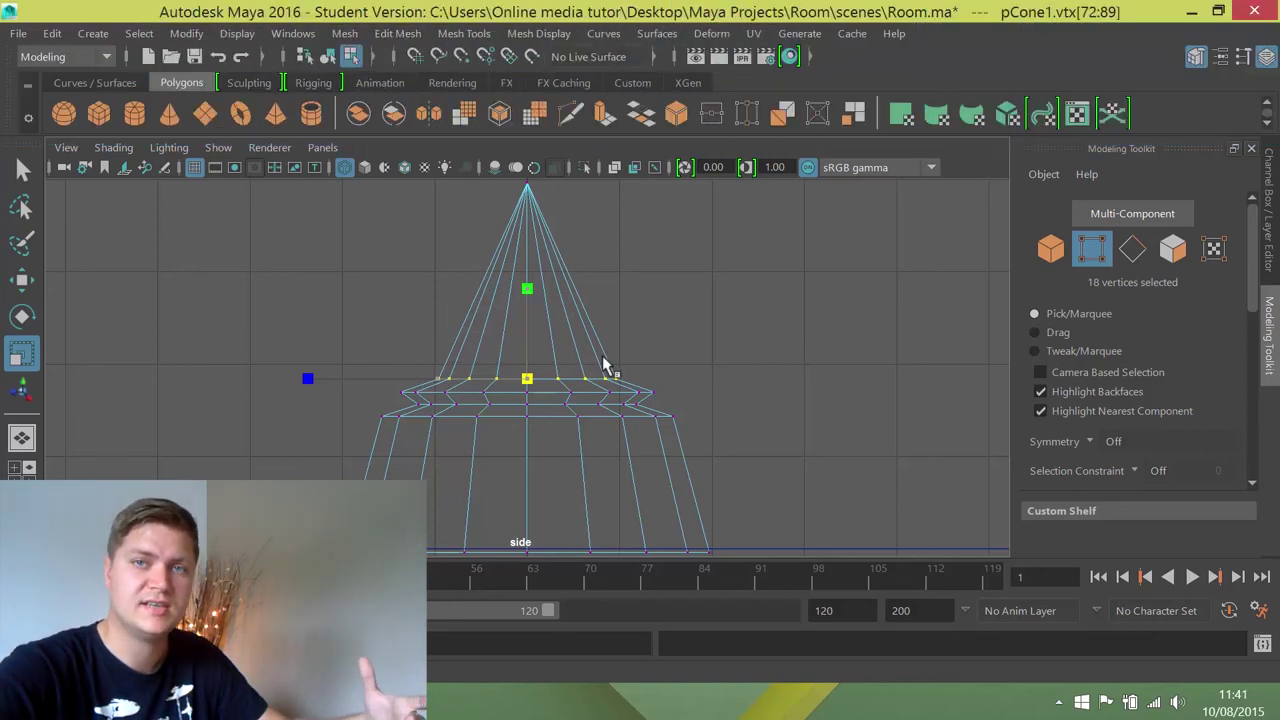
drag(600, 366, 606, 363)
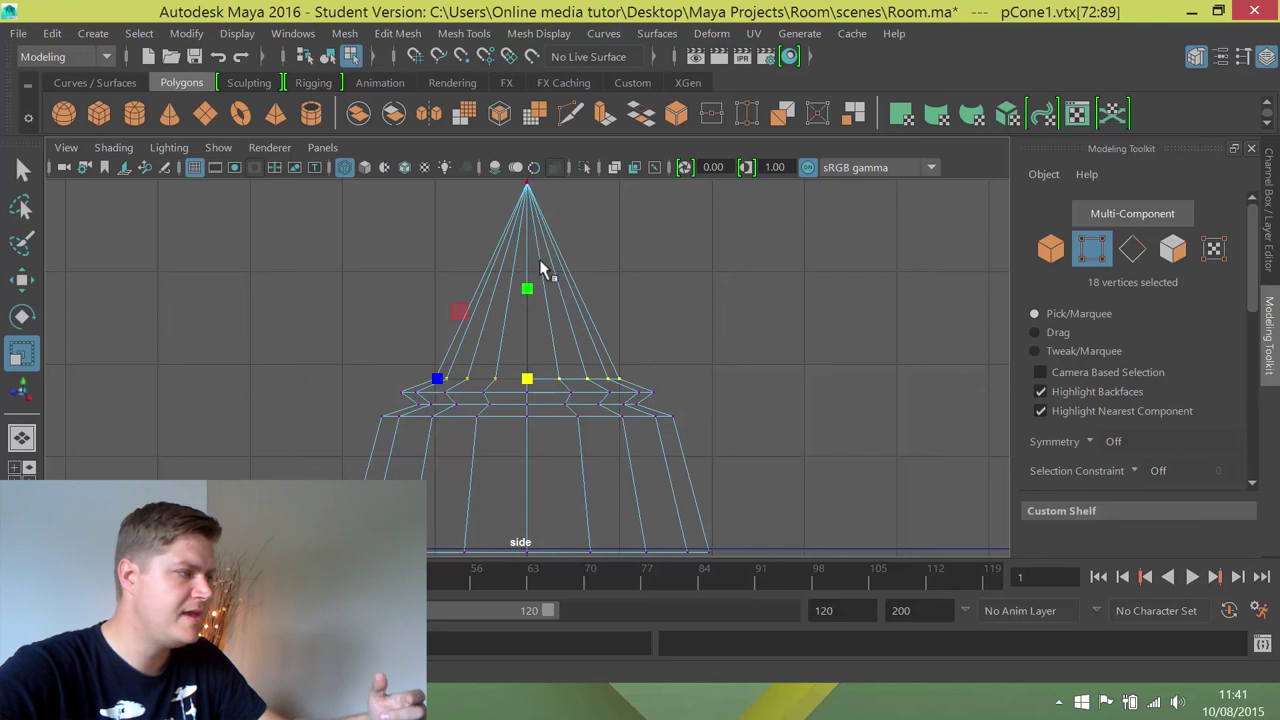
Pull the cone's tip vertex down to the base, hollowing the top into a bowl
scroll(533, 315, down, 2)
scroll(533, 315, down, 1)
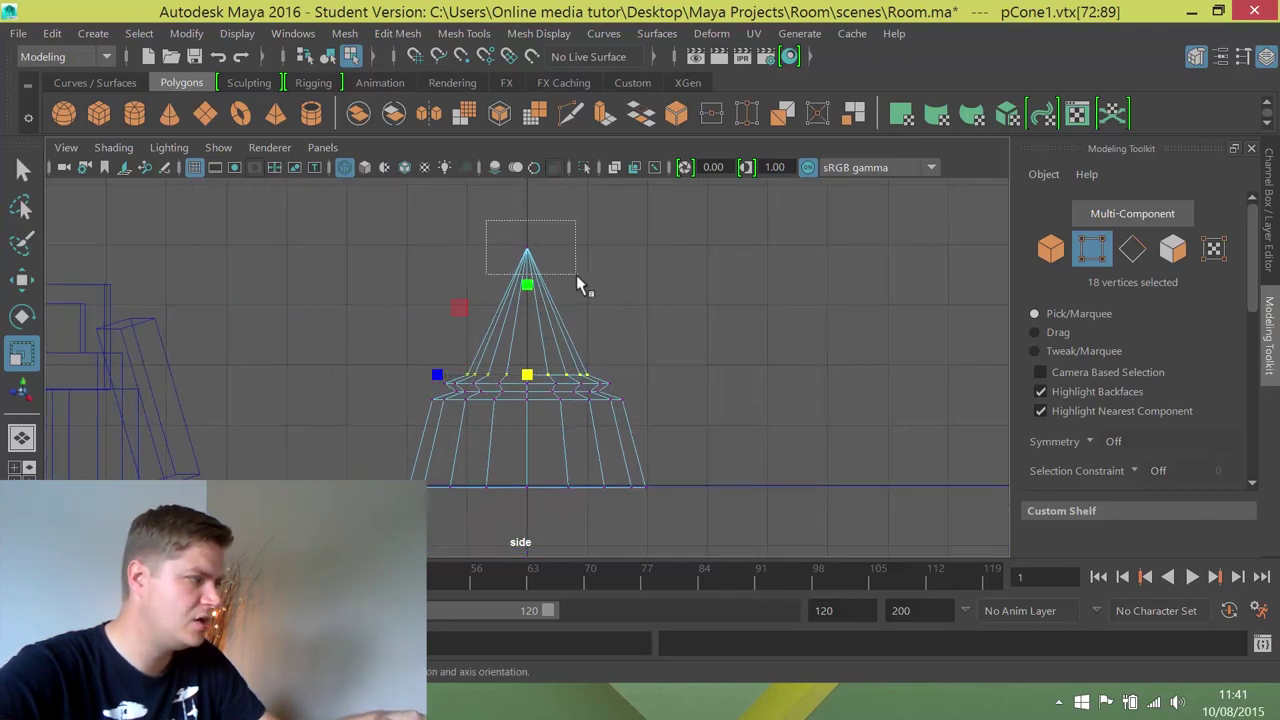
drag(577, 279, 576, 276)
key(w)
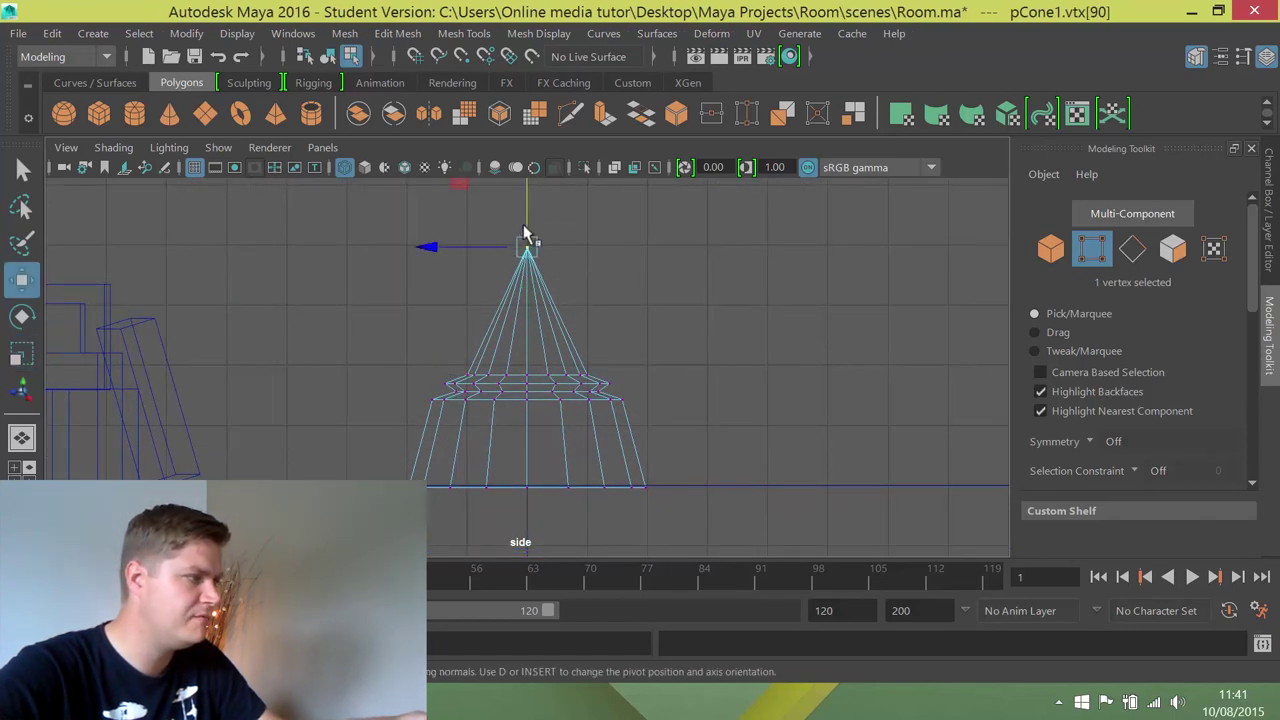
drag(525, 191, 534, 432)
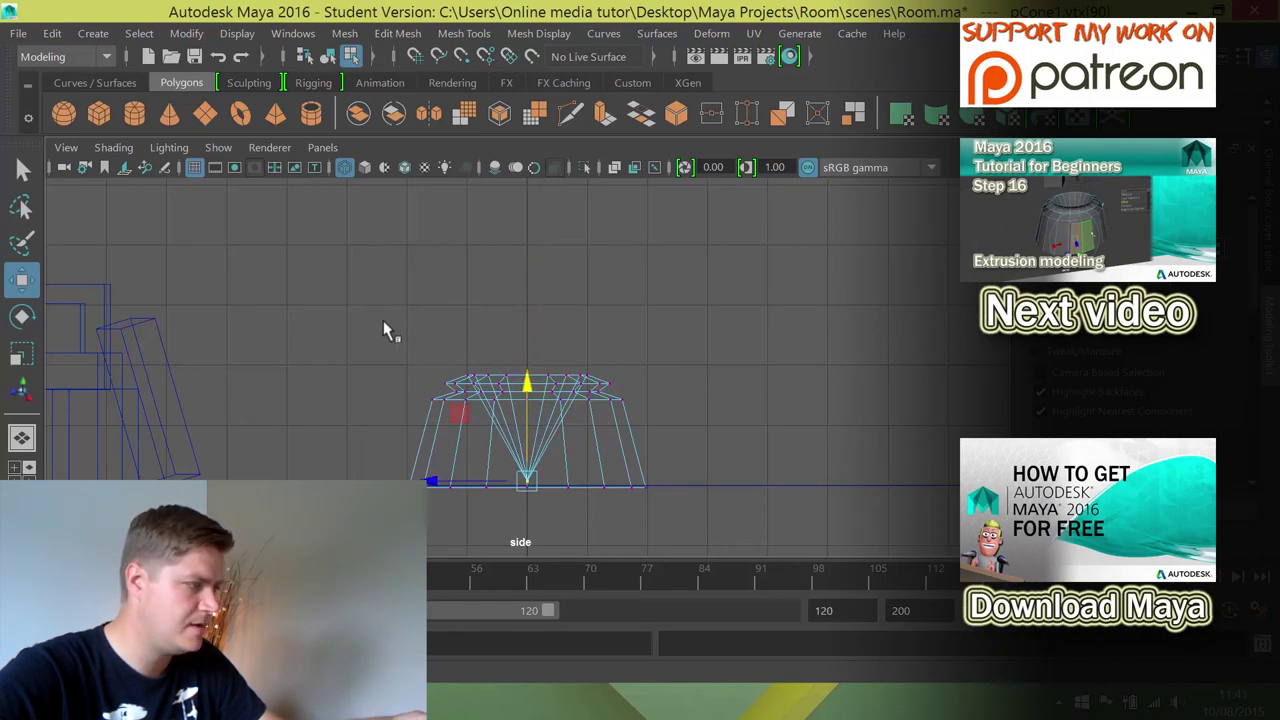
click(406, 390)
alt+middle_drag(390, 402, 591, 329)
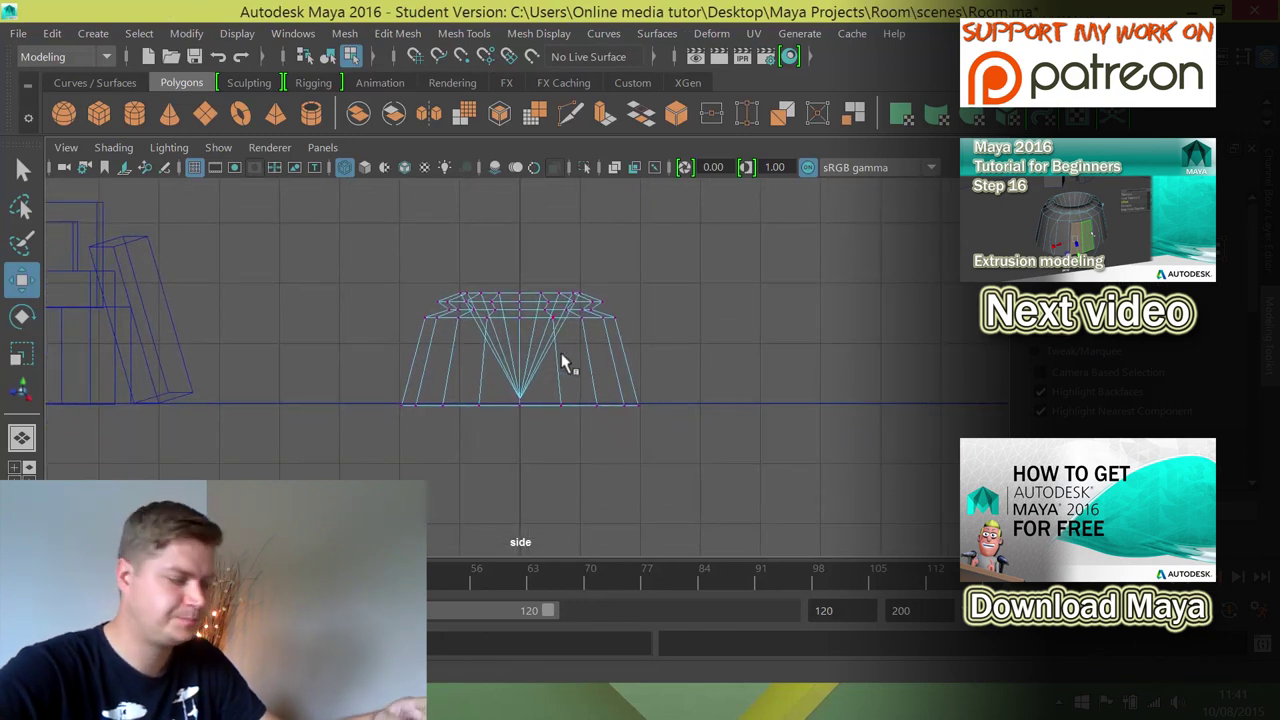
key(space)
key(space)
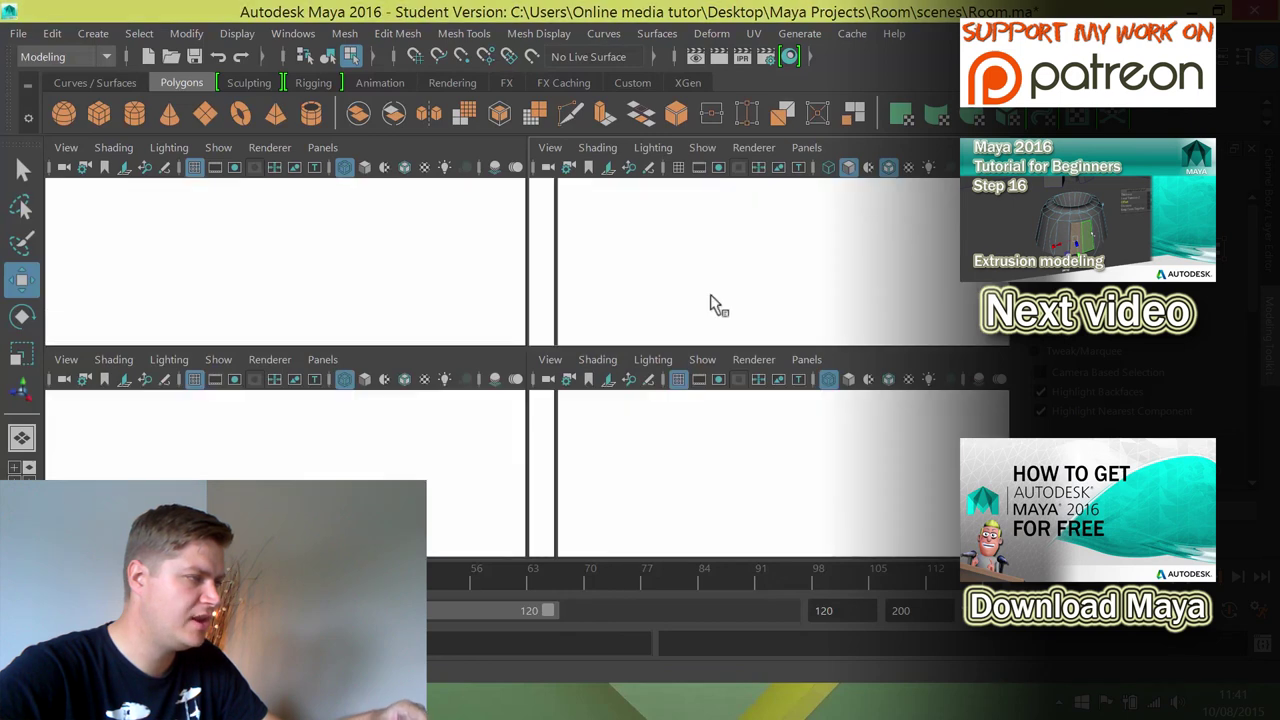
Orbit the perspective camera to inspect the projector's hollow, lipped top
alt+drag(623, 393, 470, 335)
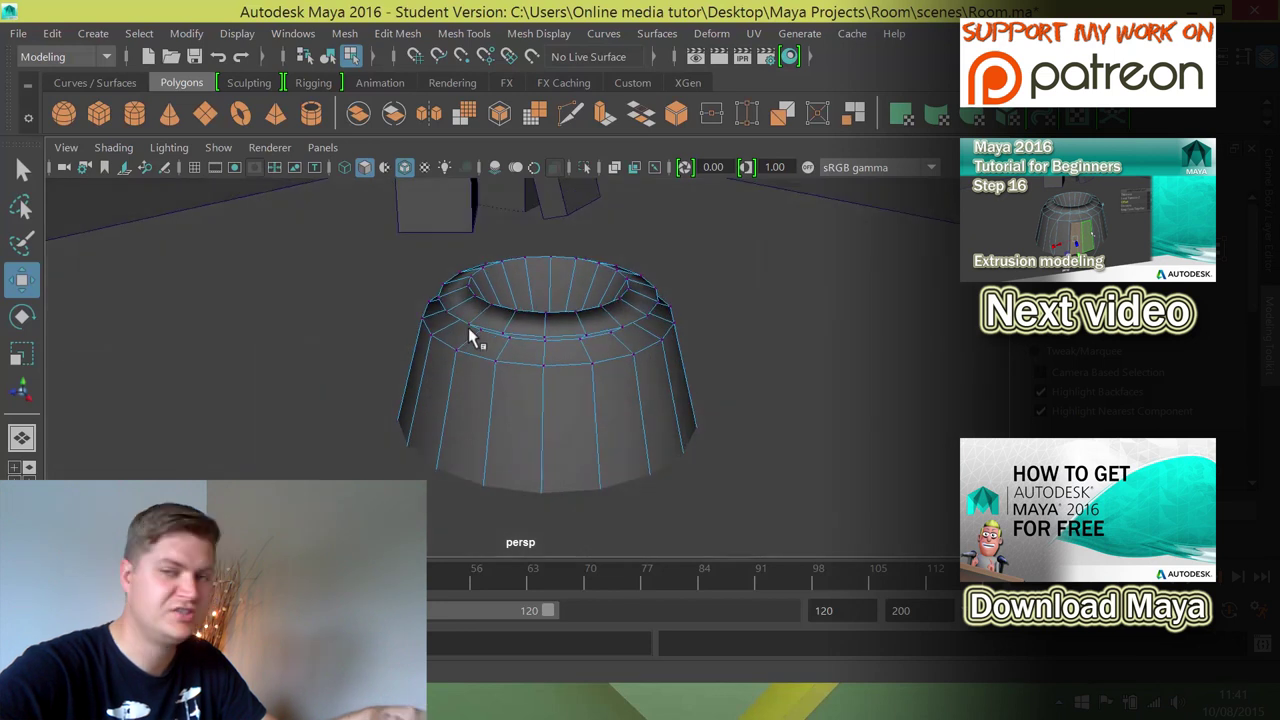